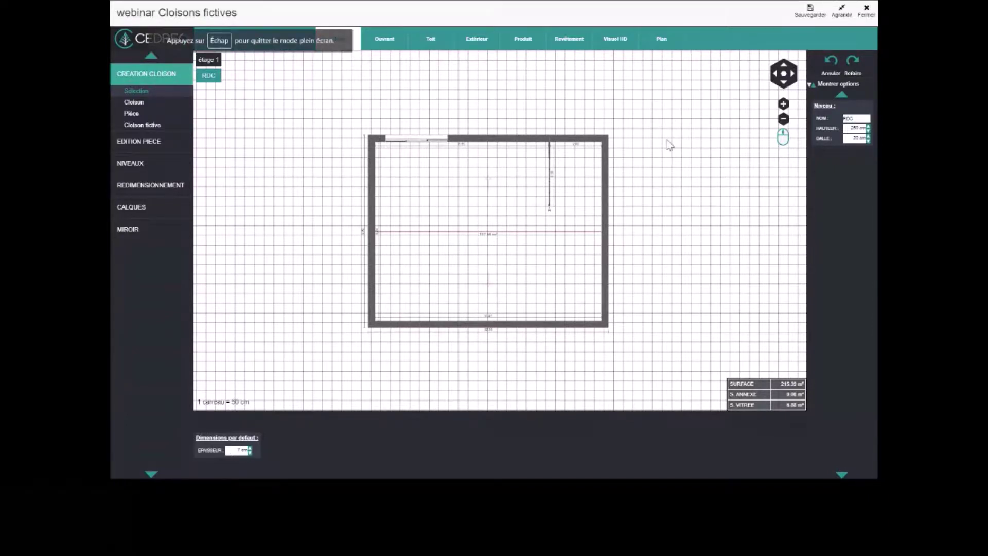
Draw a rectangular room of about 26 m² with 7 cm partitions on the empty ground to the right of the house
{"action": "left_click_drag", "start_coordinate": [669, 184], "coordinate": [540, 189]}
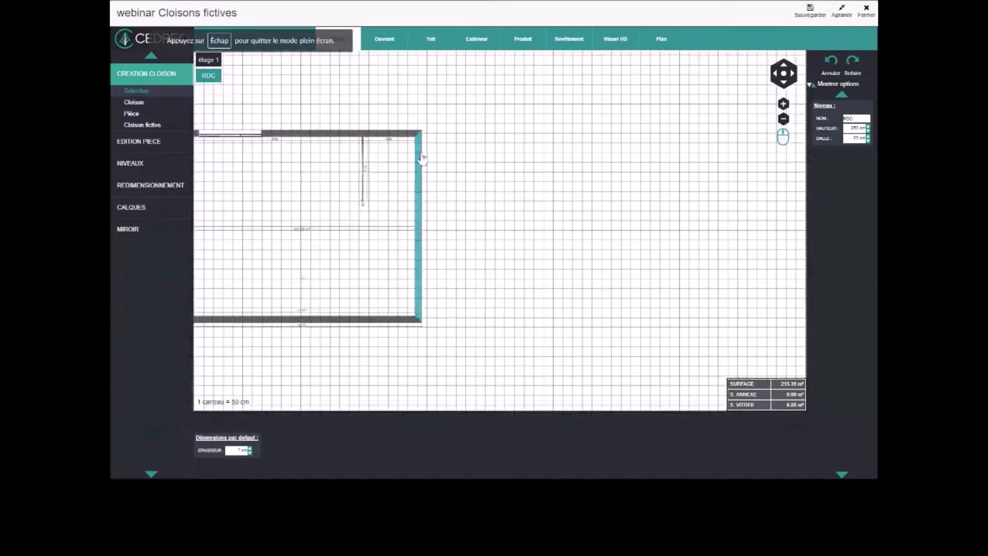
{"action": "left_click", "coordinate": [148, 121]}
{"action": "left_click", "coordinate": [547, 152]}
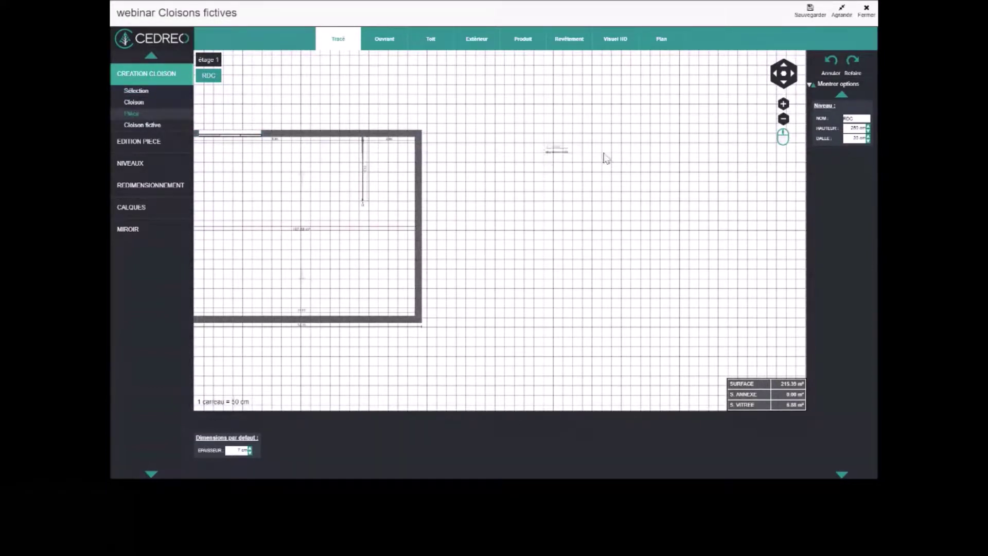
{"action": "left_click", "coordinate": [641, 153]}
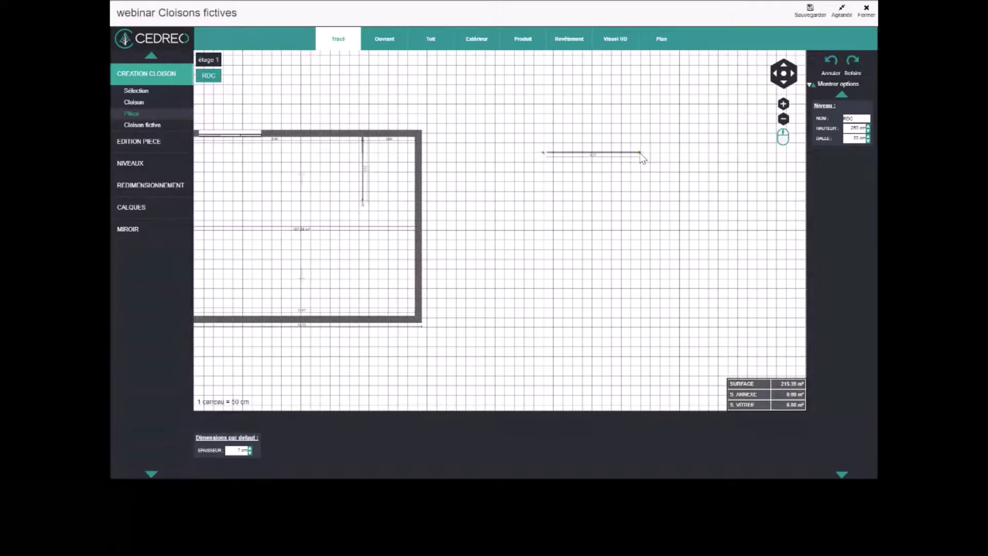
{"action": "left_click", "coordinate": [640, 260]}
{"action": "left_click", "coordinate": [543, 260]}
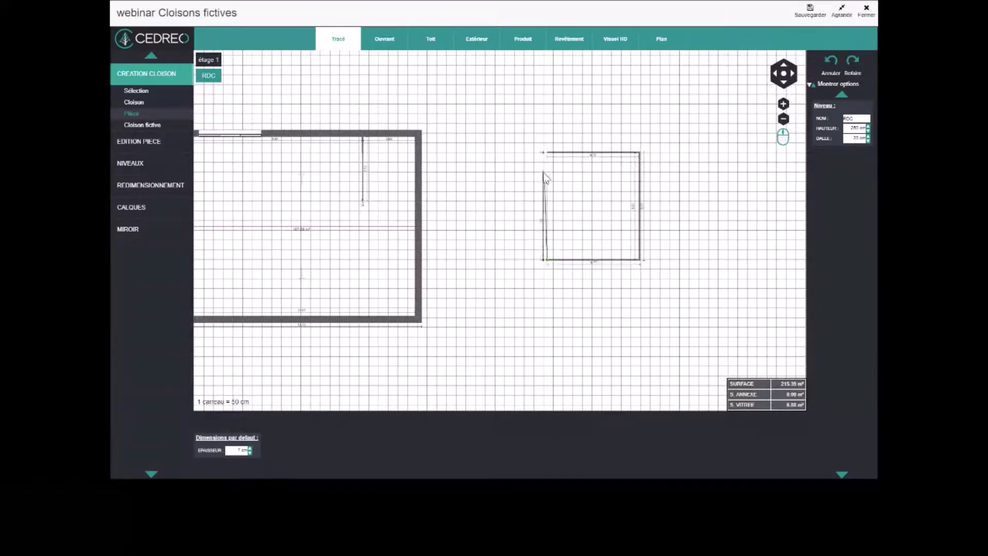
{"action": "left_click", "coordinate": [547, 153]}
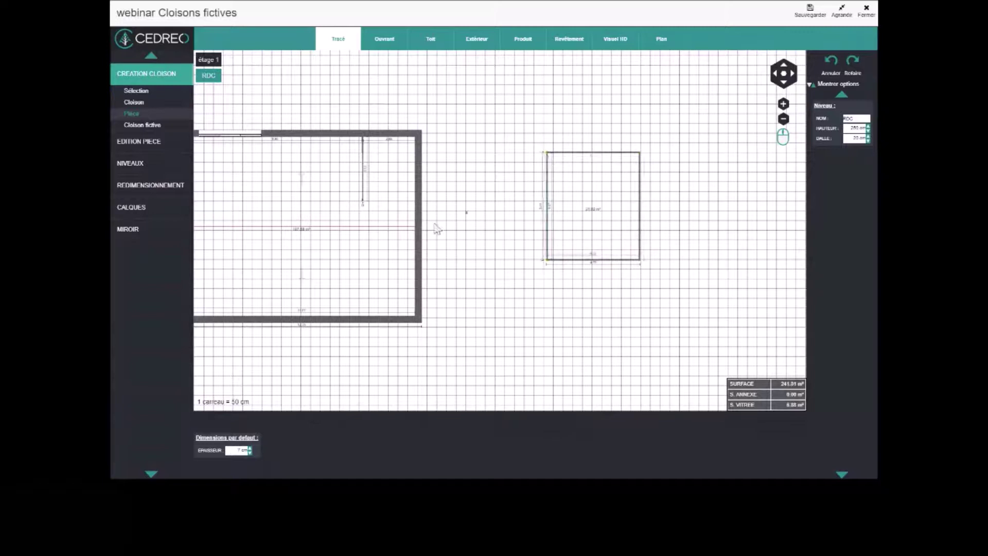
Draw a second rectangle of about 26 m² with fictitious partitions (cloison fictive) to the right of the walled room
{"action": "left_click", "coordinate": [150, 125]}
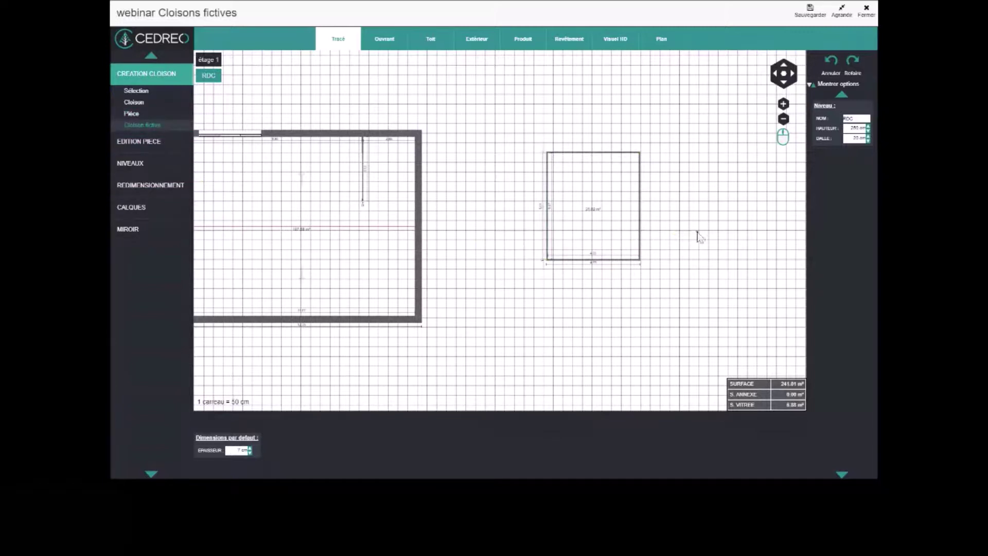
{"action": "middle_click_drag", "start_coordinate": [730, 160], "coordinate": [560, 158]}
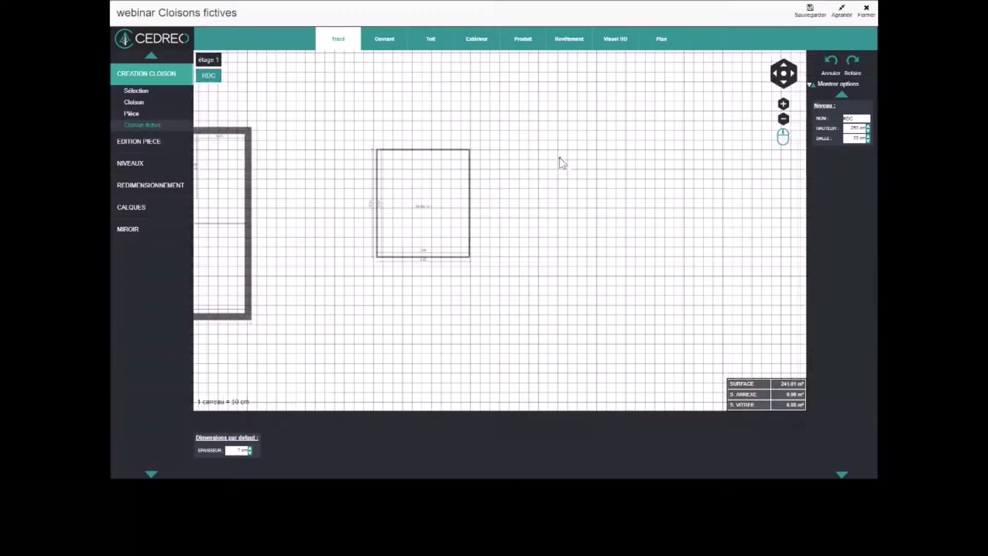
{"action": "left_click", "coordinate": [560, 155]}
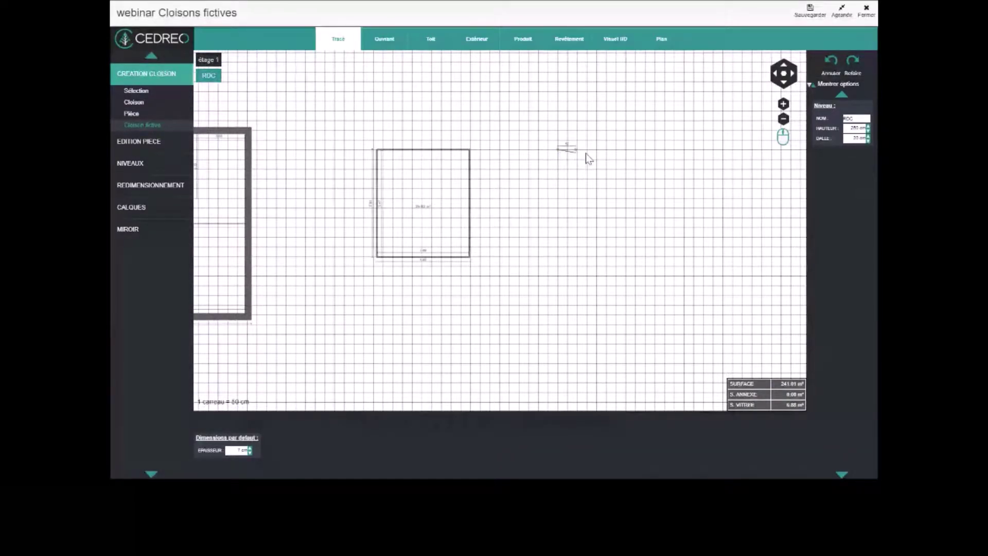
{"action": "left_click", "coordinate": [650, 151]}
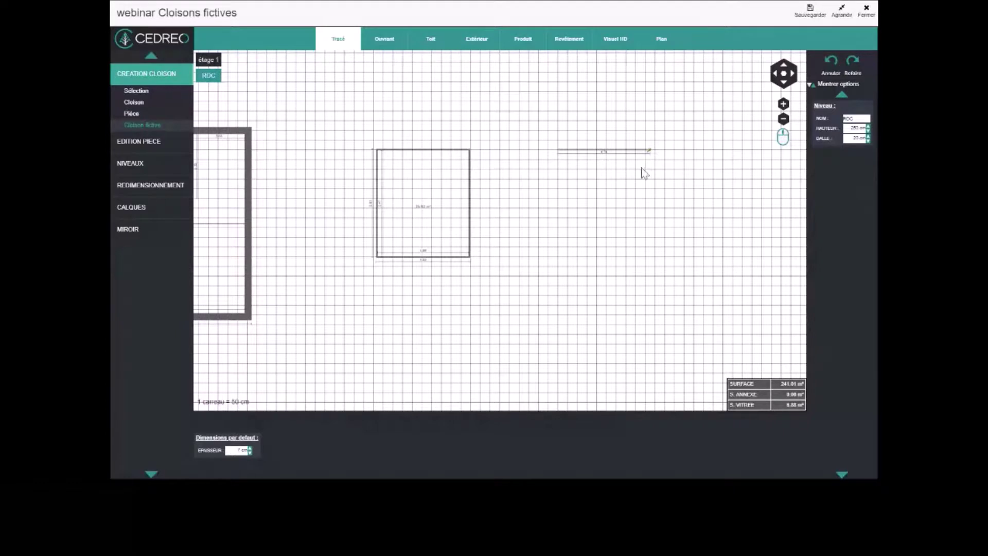
{"action": "left_click", "coordinate": [651, 256]}
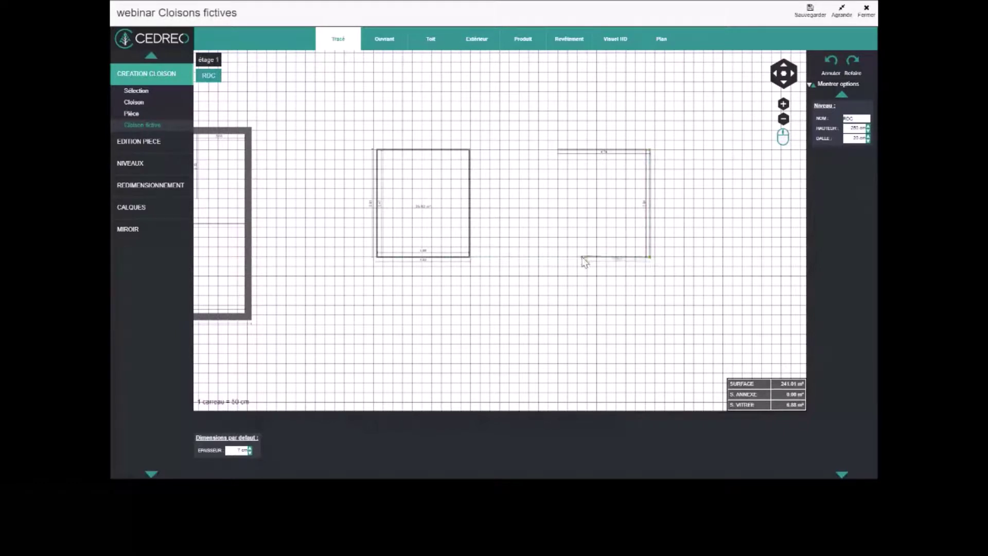
{"action": "left_click", "coordinate": [558, 256]}
{"action": "left_click", "coordinate": [558, 150]}
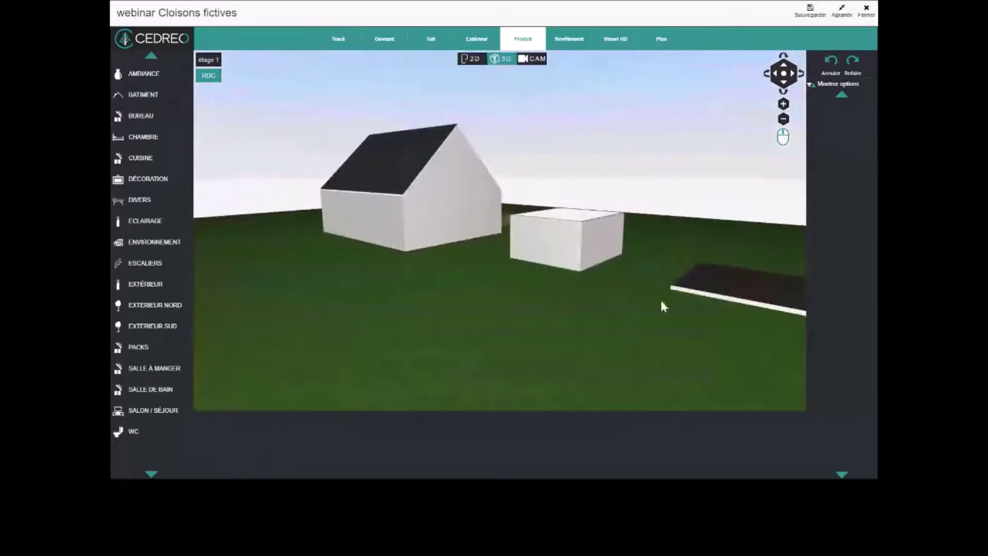
Compare the walled room with the fictitious-partition room in 3D, from above and from near ground level
{"action": "left_click_drag", "start_coordinate": [660, 300], "coordinate": [524, 288]}
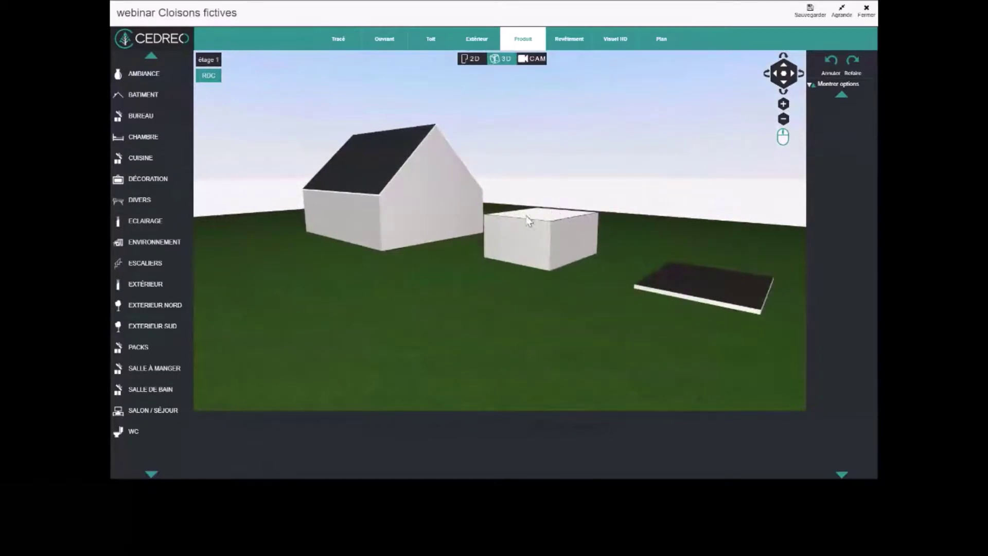
{"action": "left_click_drag", "start_coordinate": [717, 312], "coordinate": [689, 302]}
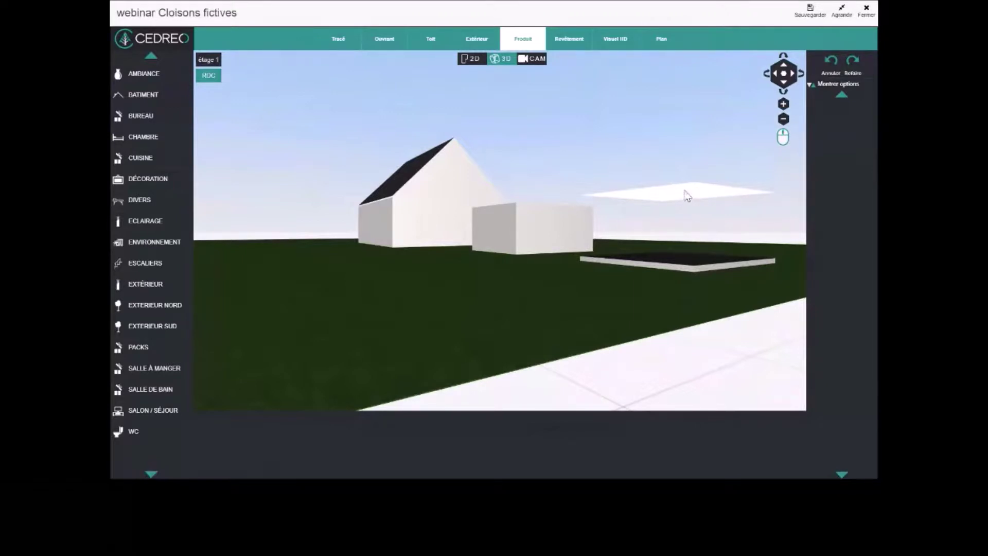
{"action": "left_click_drag", "start_coordinate": [687, 195], "coordinate": [665, 320]}
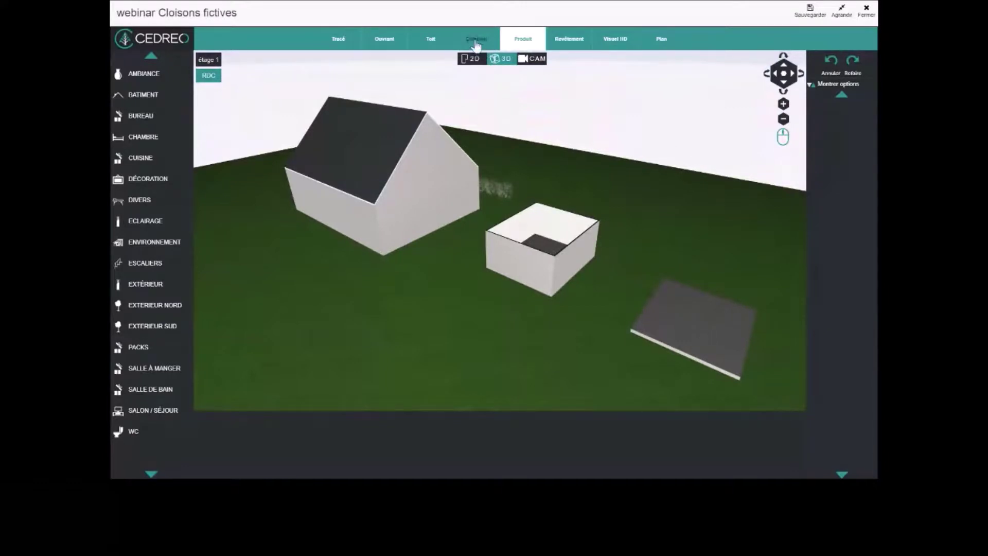
Delete the four fictitious partitions of the right-hand room from the ground floor plan
{"action": "left_click", "coordinate": [349, 49]}
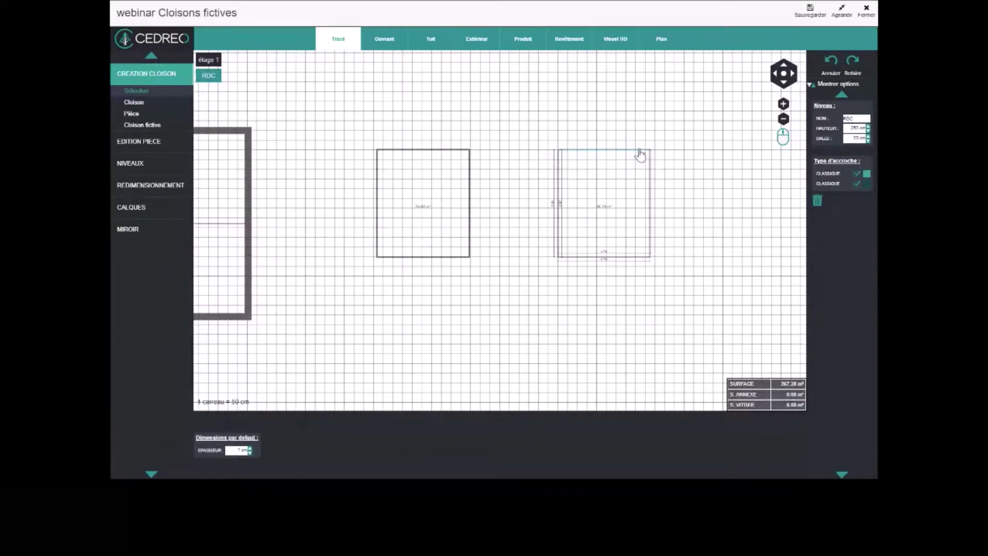
{"action": "key", "text": "Delete"}
{"action": "left_click", "coordinate": [650, 177]}
{"action": "key", "text": "Delete"}
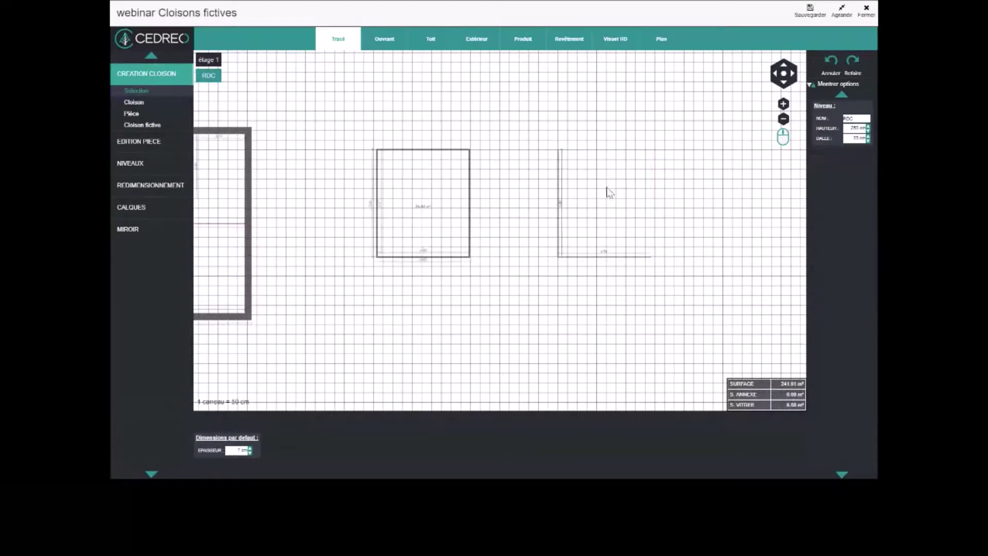
{"action": "left_click", "coordinate": [559, 201]}
{"action": "key", "text": "Delete"}
{"action": "left_click", "coordinate": [588, 257]}
{"action": "key", "text": "Delete"}
Delete the four partitions of the remaining walled room beside the house
{"action": "left_click", "coordinate": [459, 152]}
{"action": "key", "text": "Delete"}
{"action": "left_click", "coordinate": [468, 181]}
{"action": "key", "text": "Delete"}
{"action": "left_click", "coordinate": [417, 258]}
{"action": "key", "text": "Delete"}
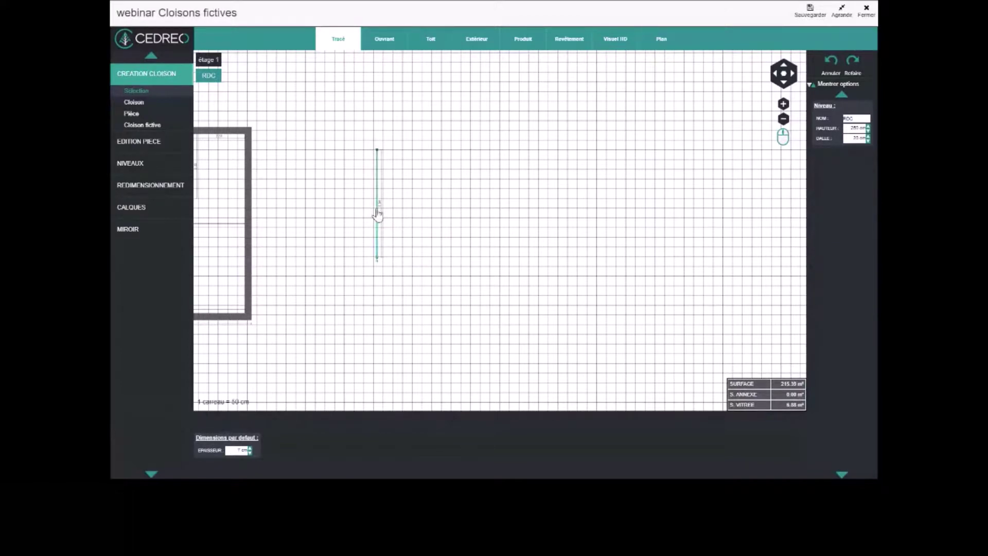
{"action": "left_click", "coordinate": [377, 213]}
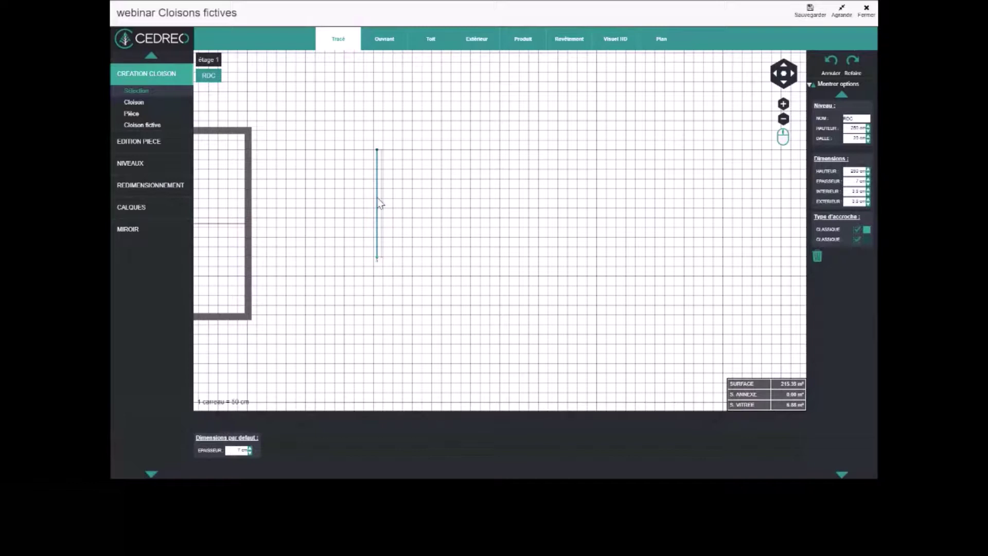
{"action": "key", "text": "Delete"}
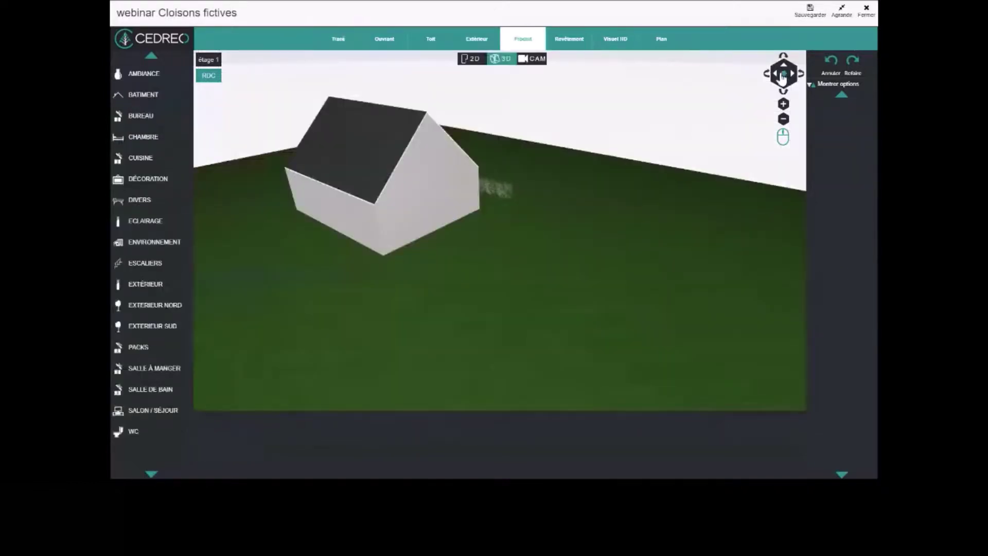
Examine the open dining, living and kitchen space of the house in camera view, including the glazed partition beside the kitchen
{"action": "left_click", "coordinate": [783, 76]}
{"action": "left_click", "coordinate": [535, 58]}
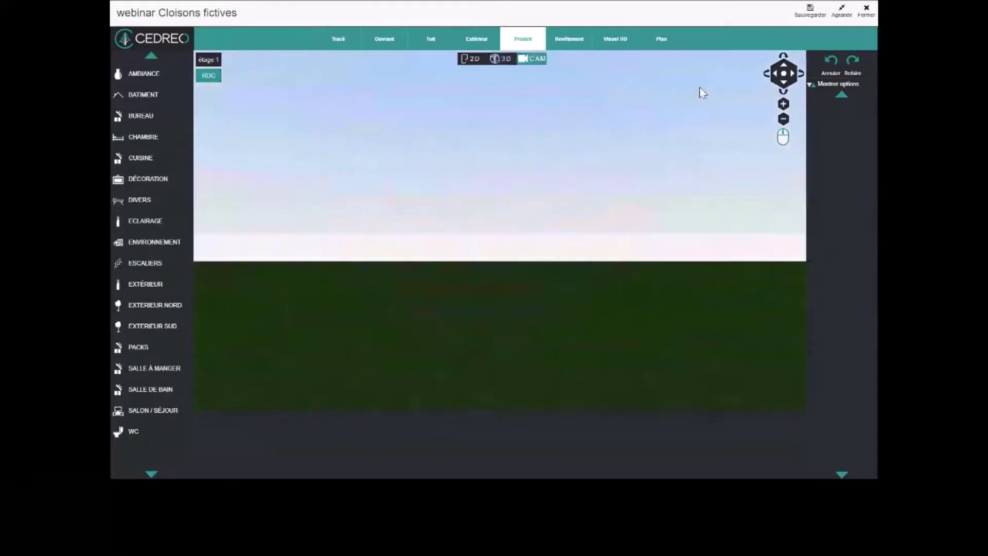
{"action": "left_click", "coordinate": [781, 75]}
{"action": "left_click_drag", "start_coordinate": [252, 316], "coordinate": [771, 148]}
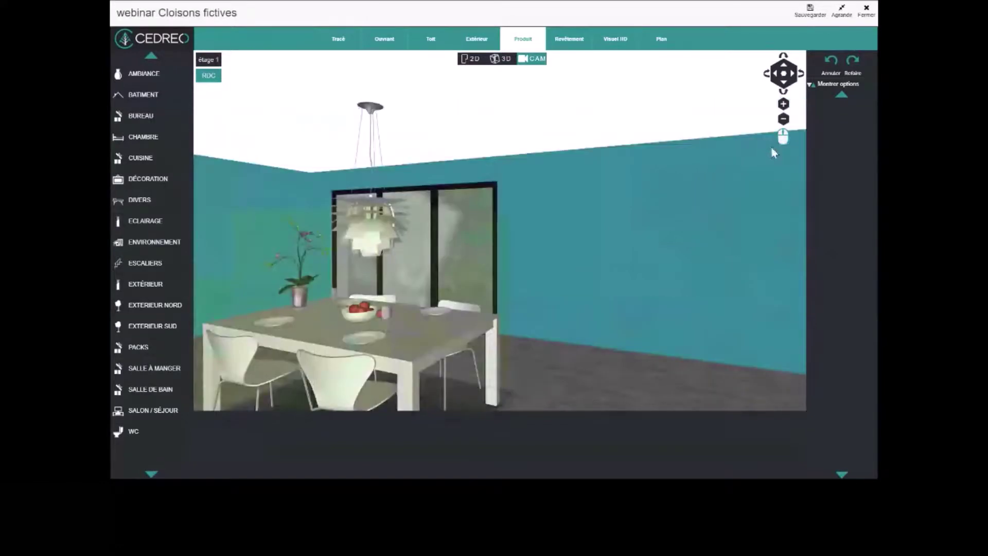
{"action": "left_click", "coordinate": [782, 83]}
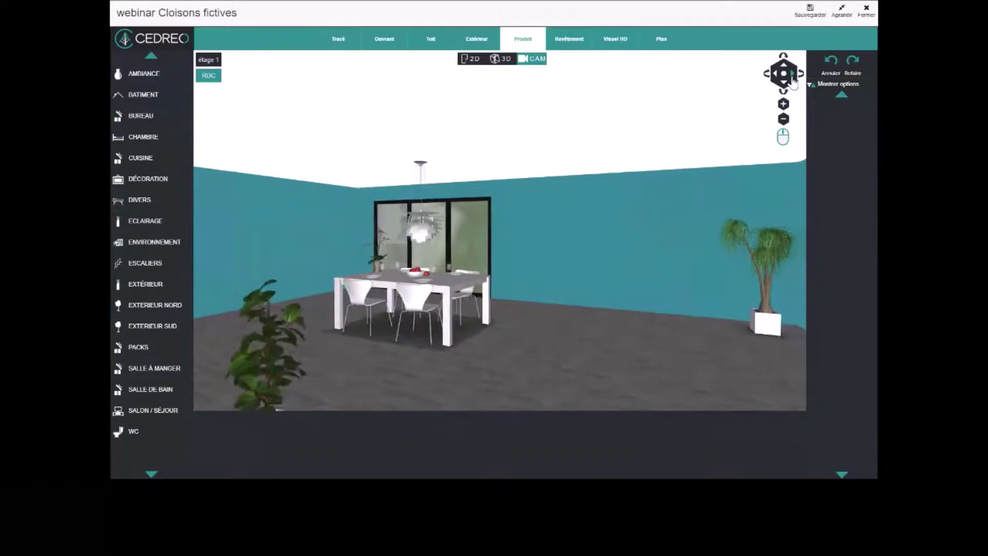
{"action": "left_click", "coordinate": [793, 78]}
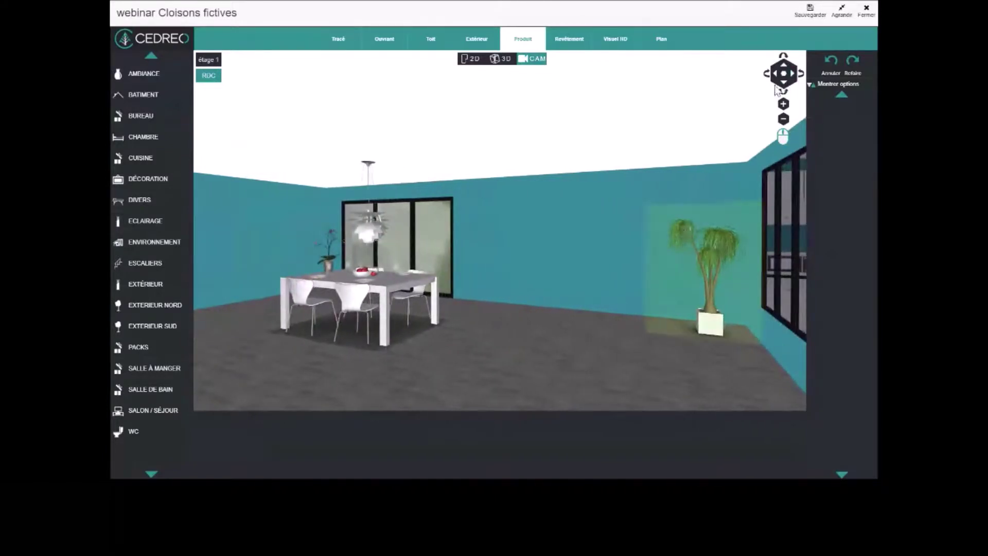
{"action": "left_click", "coordinate": [782, 83]}
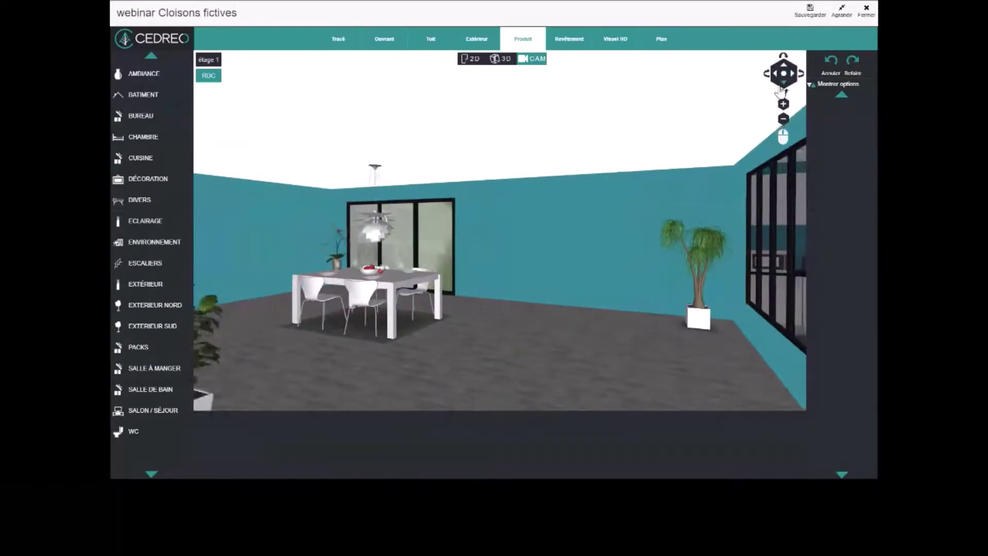
{"action": "left_click", "coordinate": [781, 85]}
{"action": "left_click", "coordinate": [781, 86]}
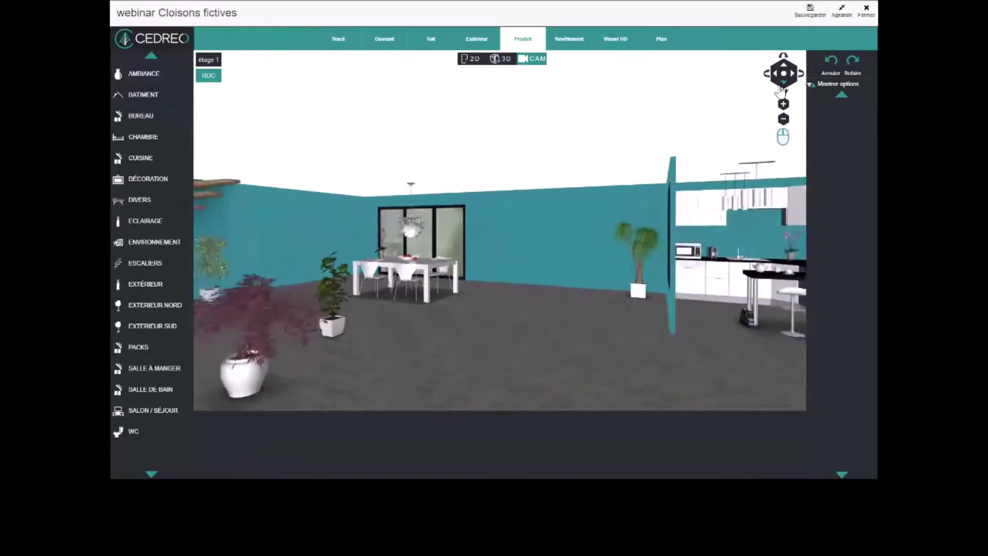
{"action": "left_click_drag", "start_coordinate": [646, 319], "coordinate": [545, 323]}
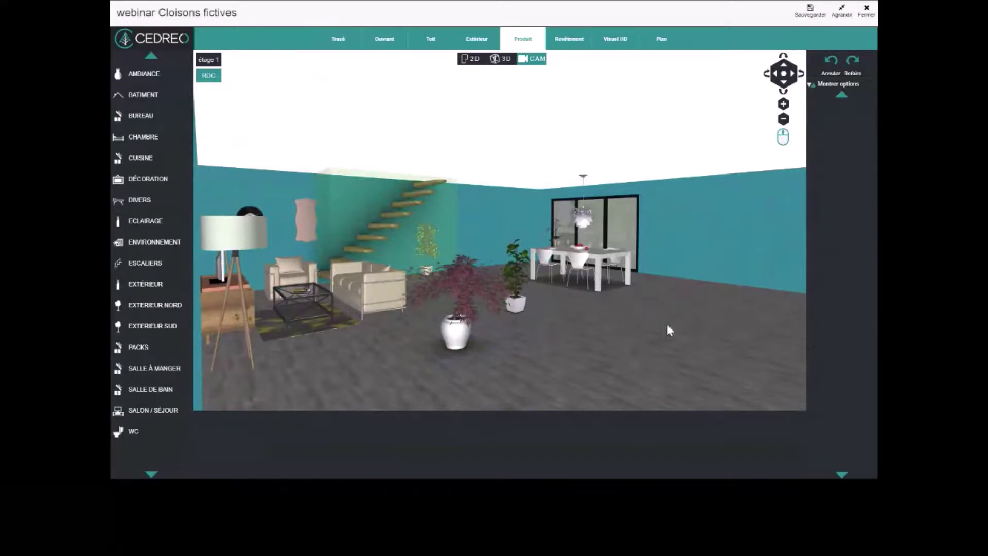
{"action": "left_click_drag", "start_coordinate": [667, 325], "coordinate": [757, 325]}
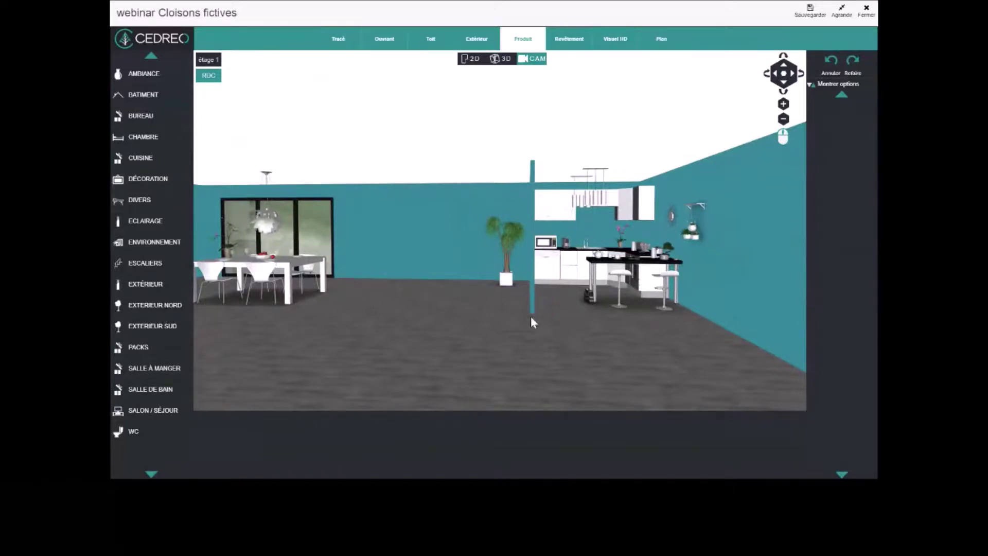
{"action": "left_click_drag", "start_coordinate": [507, 334], "coordinate": [570, 344]}
{"action": "left_click_drag", "start_coordinate": [470, 357], "coordinate": [511, 334]}
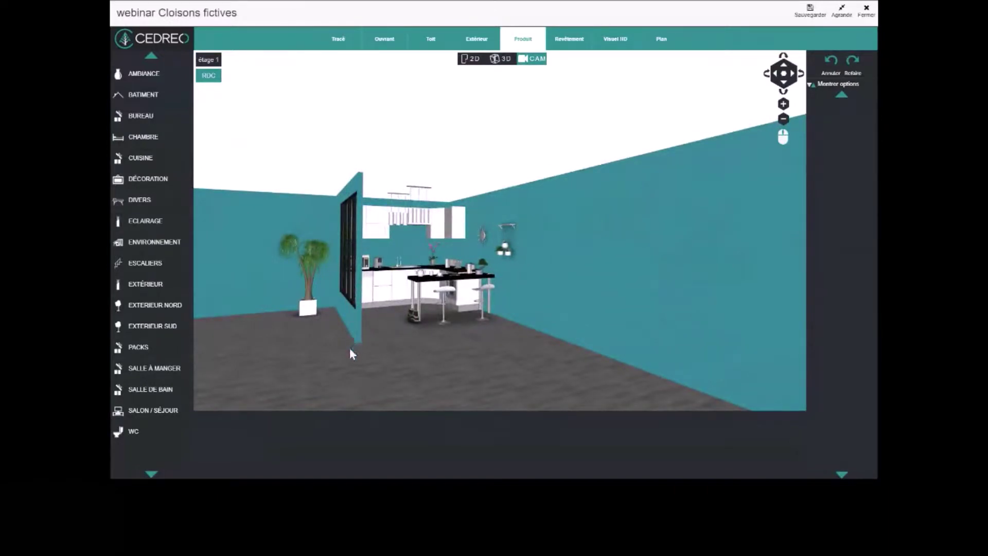
{"action": "left_click_drag", "start_coordinate": [349, 351], "coordinate": [403, 373]}
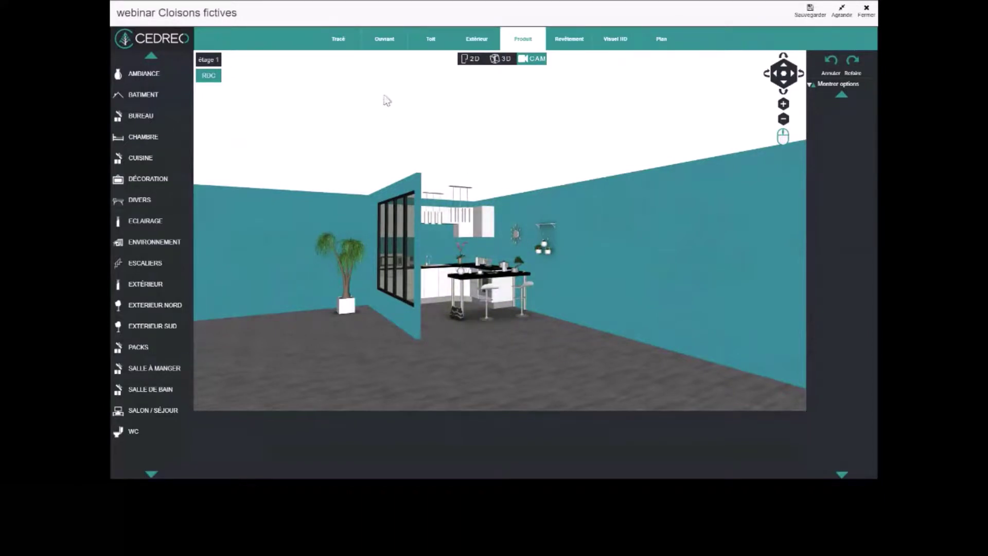
Draw a fictitious partition about 2.73 m long from the free end of the kitchen partition to the right-hand exterior wall
{"action": "left_click", "coordinate": [332, 47]}
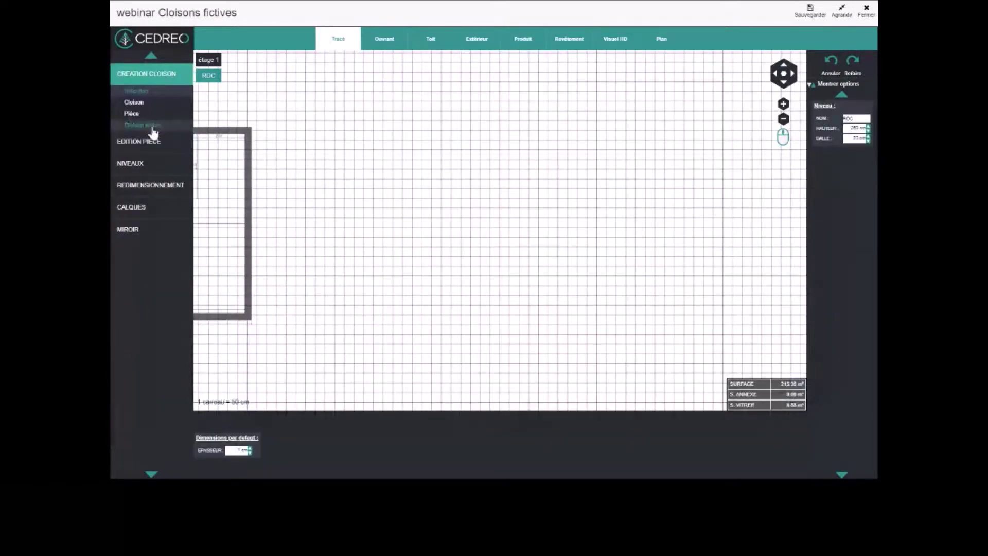
{"action": "left_click", "coordinate": [153, 128]}
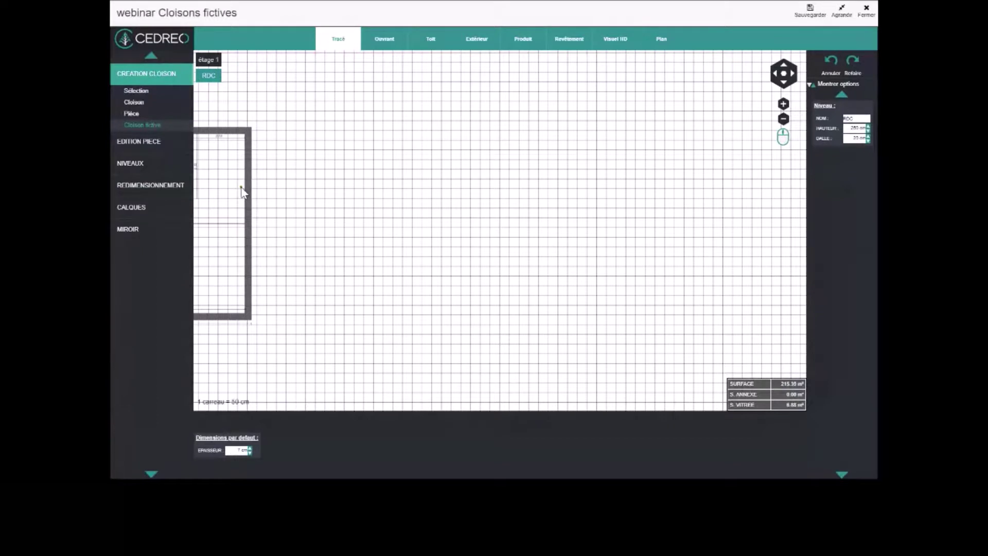
{"action": "middle_click_drag", "start_coordinate": [241, 187], "coordinate": [539, 208]}
{"action": "scroll", "coordinate": [541, 213], "scroll_direction": "up", "scroll_amount": 2}
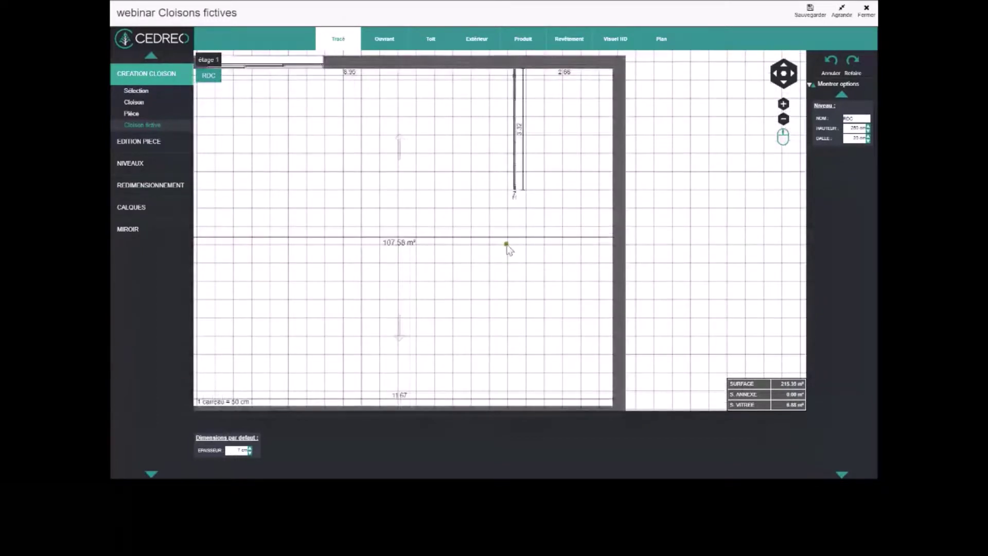
{"action": "scroll", "coordinate": [507, 246], "scroll_direction": "up", "scroll_amount": 2}
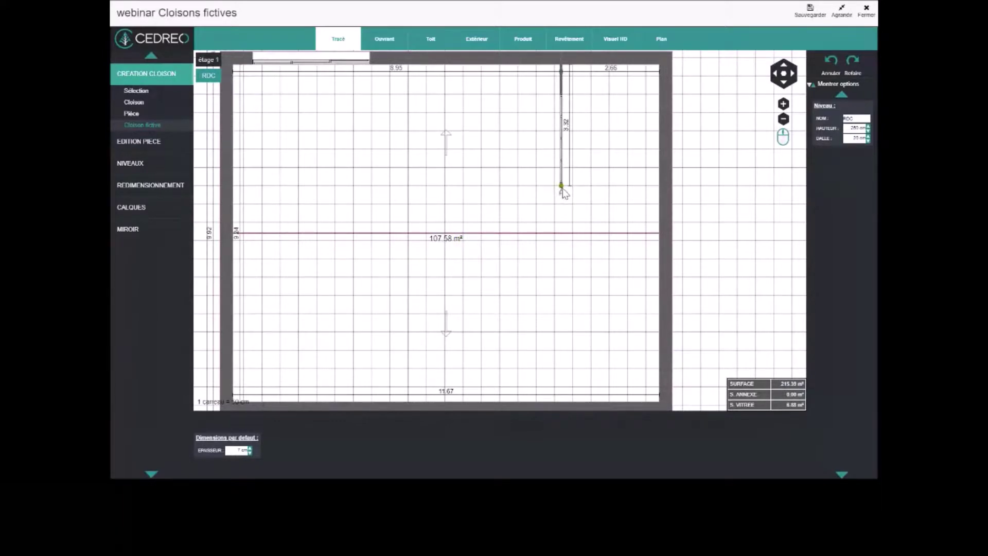
{"action": "left_click", "coordinate": [561, 187]}
{"action": "left_click", "coordinate": [664, 187]}
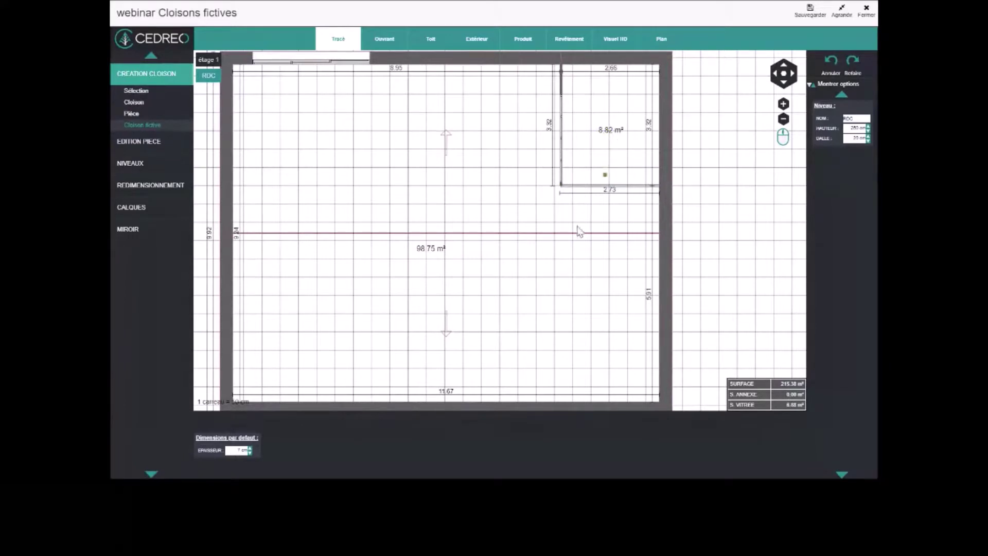
Cover the kitchen floor with the light tile from the Ambiance nordique kitchen coverings, in camera view
{"action": "middle_click_drag", "start_coordinate": [532, 303], "coordinate": [541, 291]}
{"action": "left_click", "coordinate": [521, 41]}
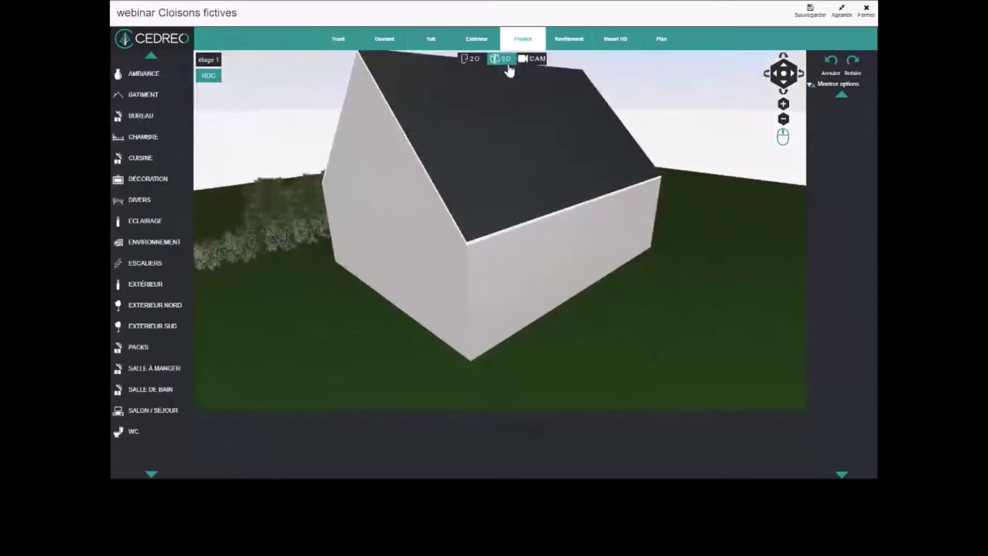
{"action": "left_click", "coordinate": [532, 58]}
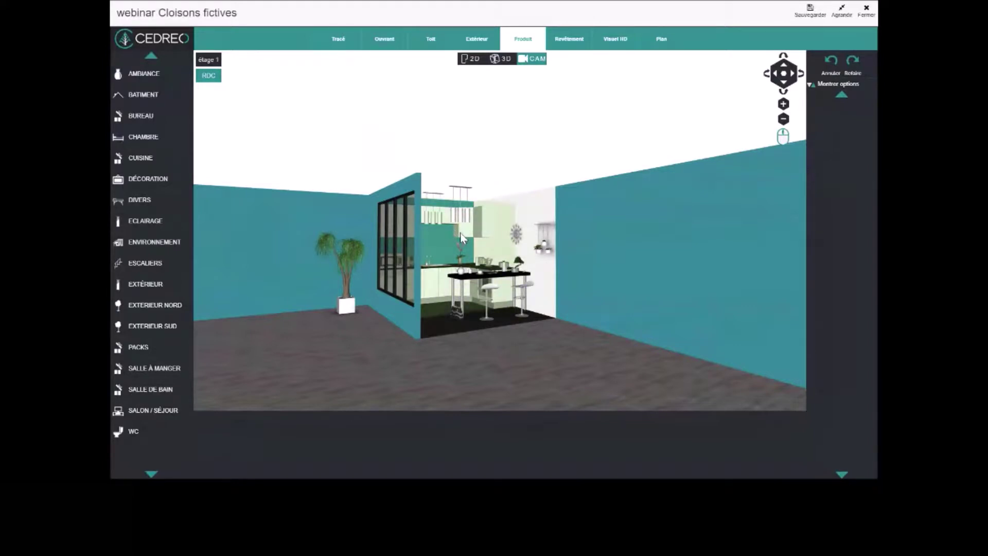
{"action": "left_click_drag", "start_coordinate": [496, 363], "coordinate": [448, 364]}
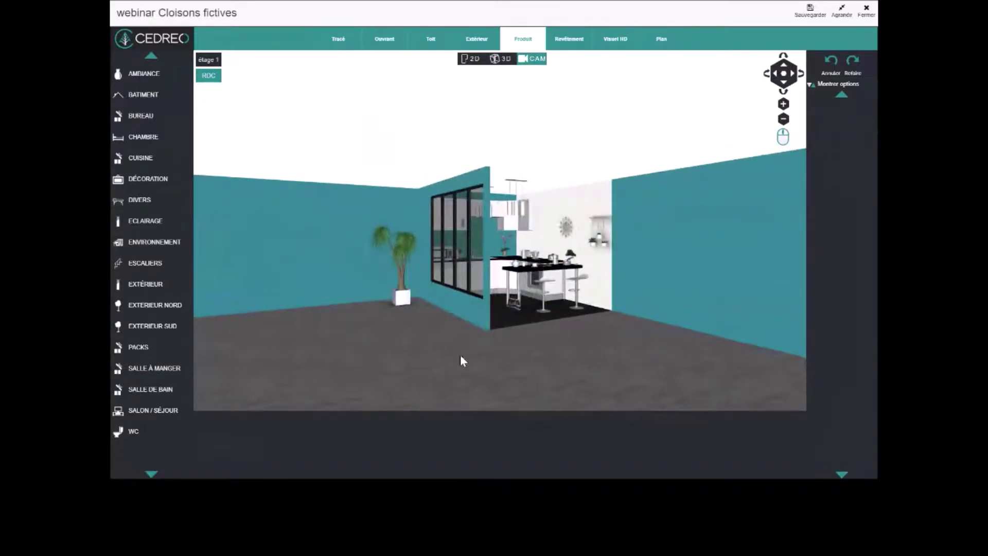
{"action": "left_click", "coordinate": [784, 70]}
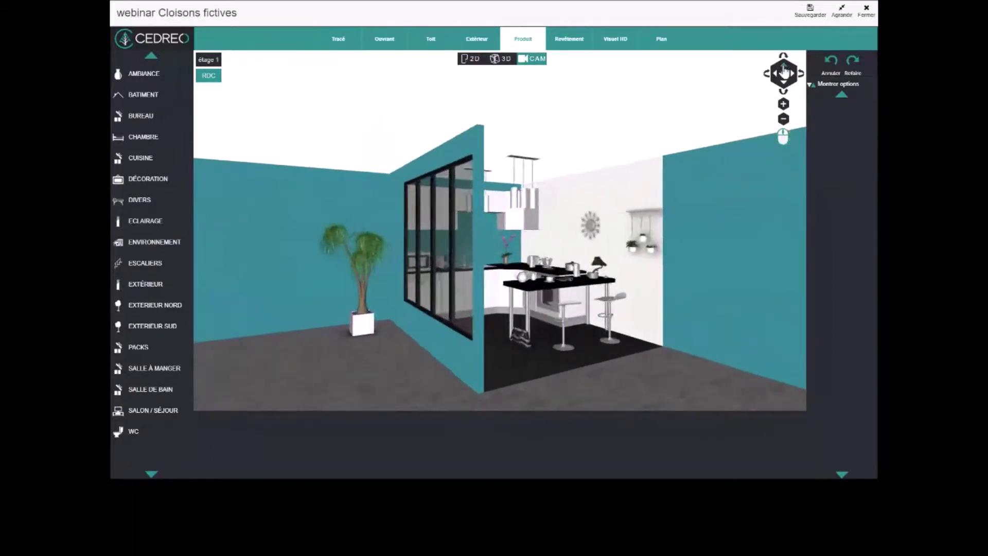
{"action": "left_click", "coordinate": [566, 40]}
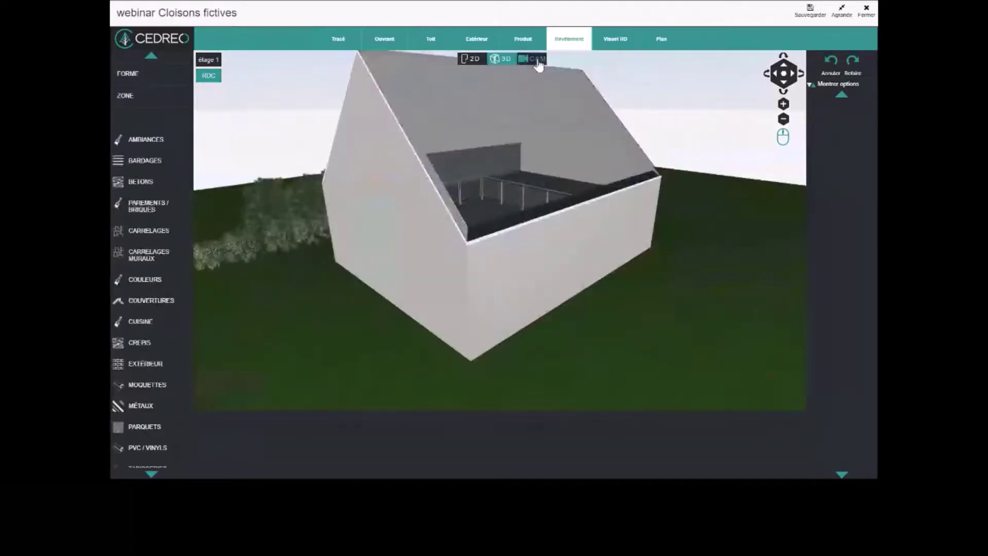
{"action": "left_click", "coordinate": [145, 139]}
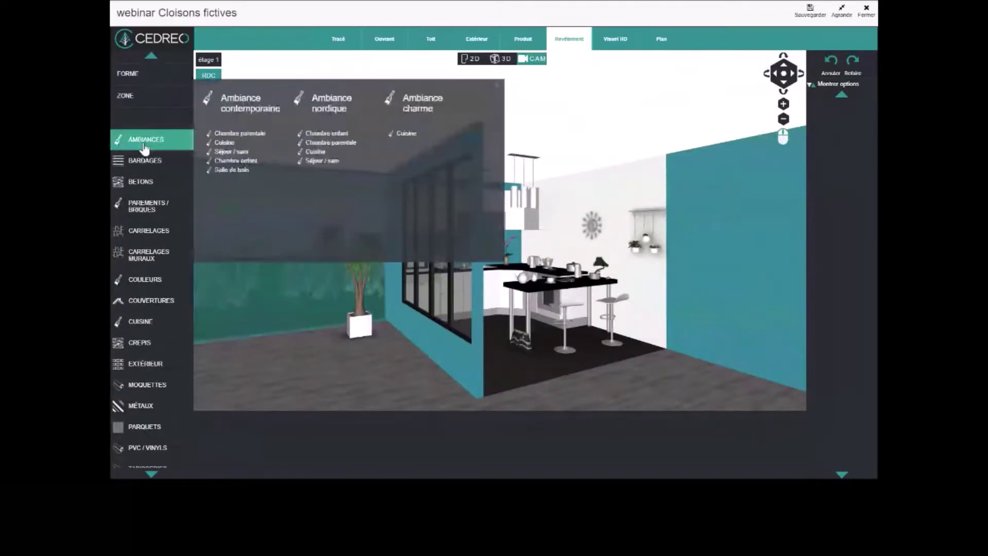
{"action": "left_click", "coordinate": [315, 151]}
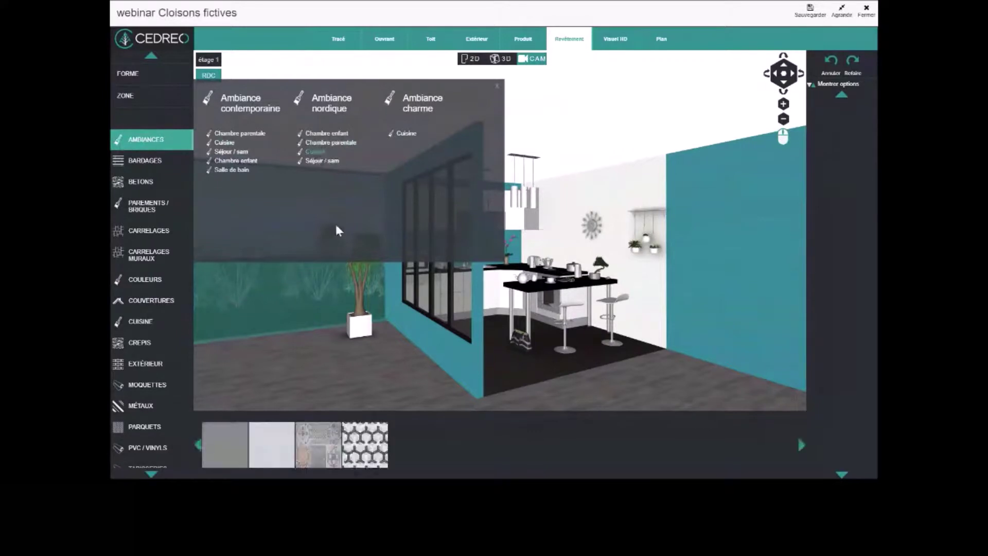
{"action": "left_click", "coordinate": [271, 441]}
{"action": "left_click", "coordinate": [460, 390]}
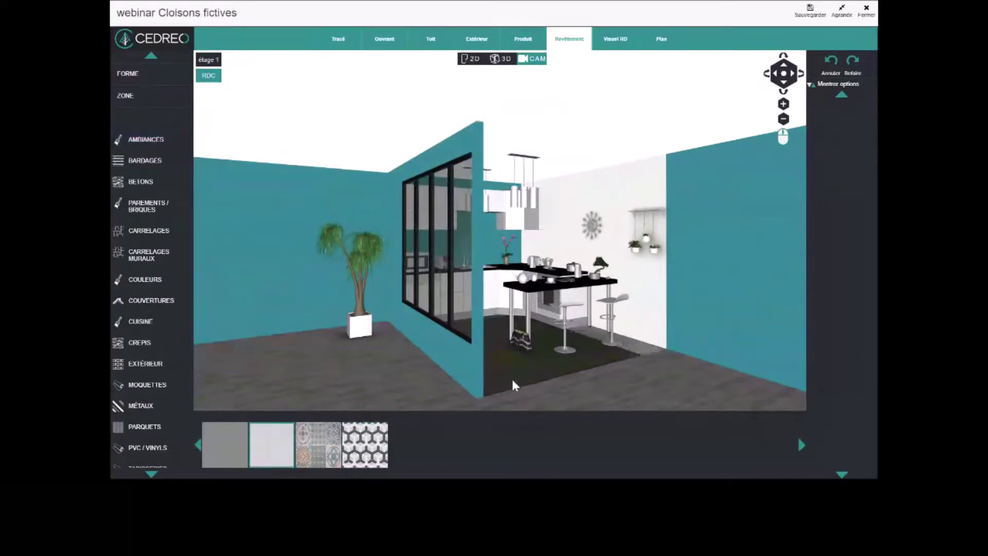
{"action": "left_click", "coordinate": [513, 381]}
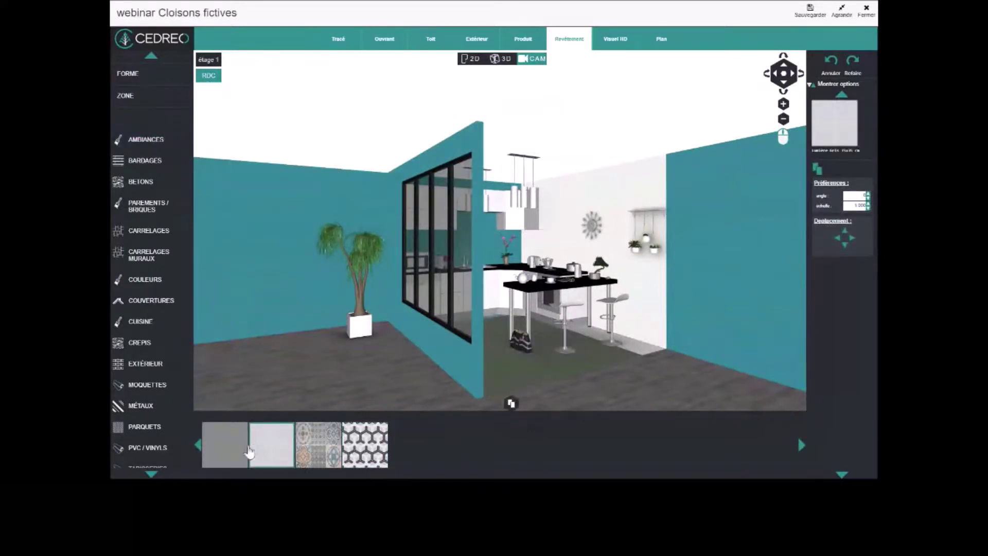
Apply the plain grey covering from the same nordic kitchen set to the kitchen's interior walls
{"action": "left_click", "coordinate": [230, 451]}
{"action": "left_click", "coordinate": [473, 279]}
{"action": "left_click", "coordinate": [578, 223]}
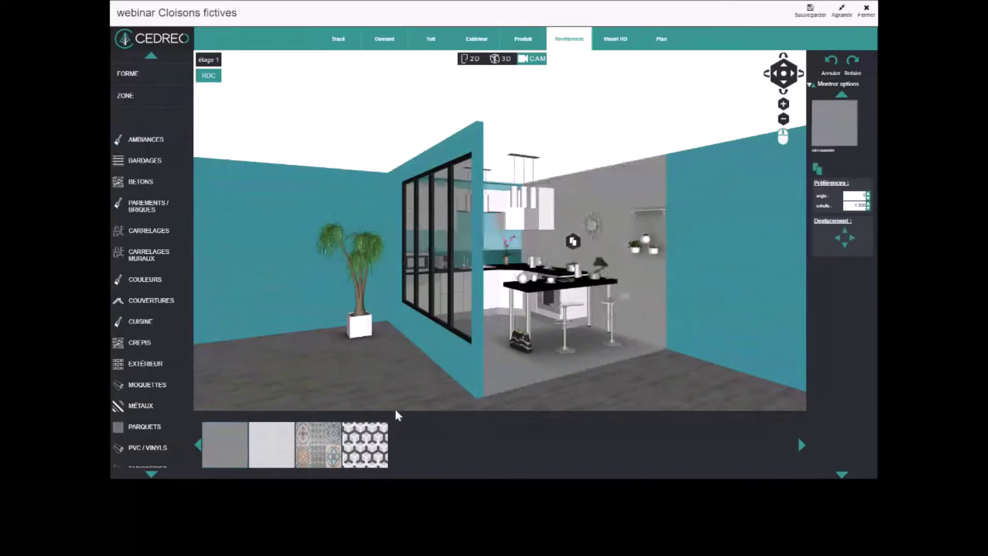
{"action": "left_click", "coordinate": [236, 461]}
{"action": "left_click", "coordinate": [482, 292]}
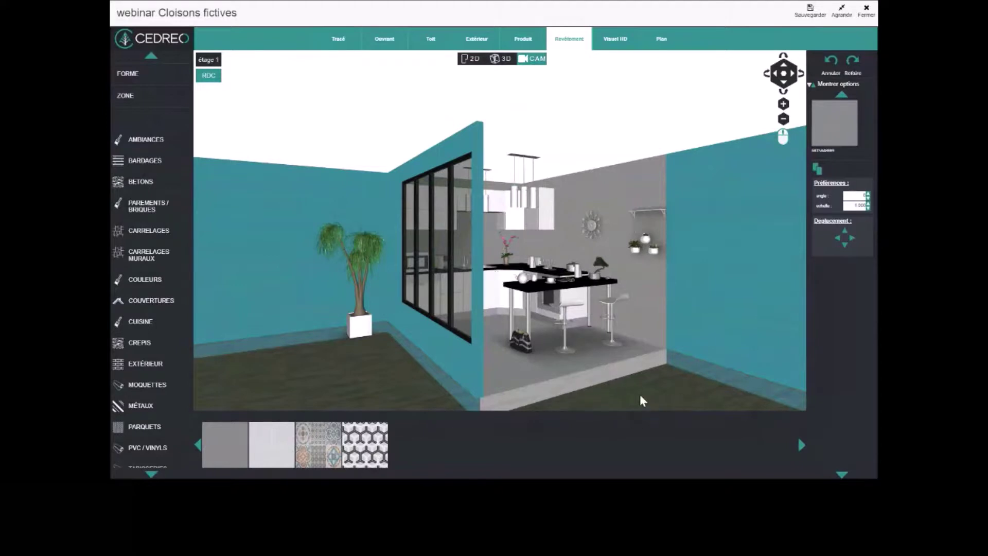
Open the render Cuisine revêtement.jpg in Photos, examine the floor and wall covering transition at the kitchen's open edge, and close it
{"action": "left_click", "coordinate": [784, 88]}
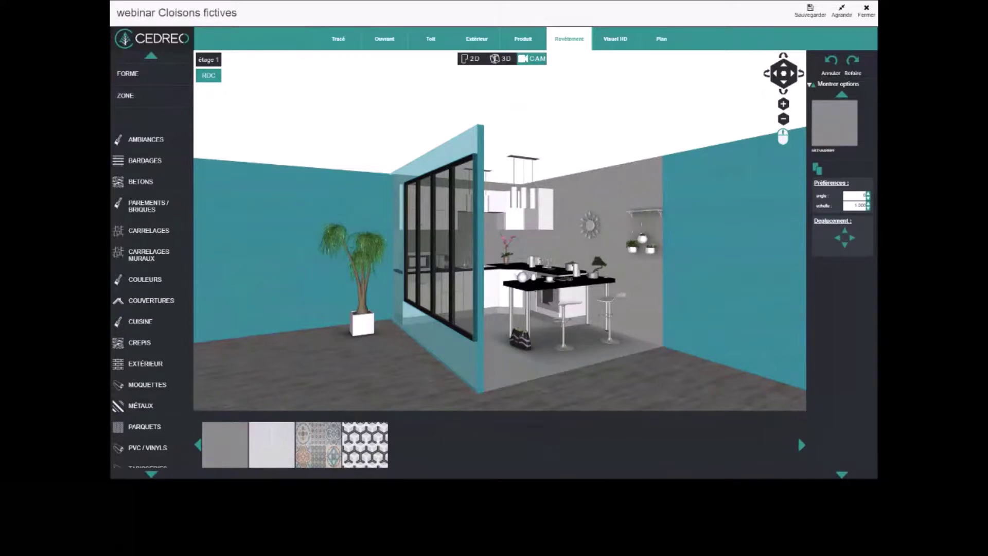
{"action": "left_click_drag", "start_coordinate": [877, 6], "coordinate": [383, 2]}
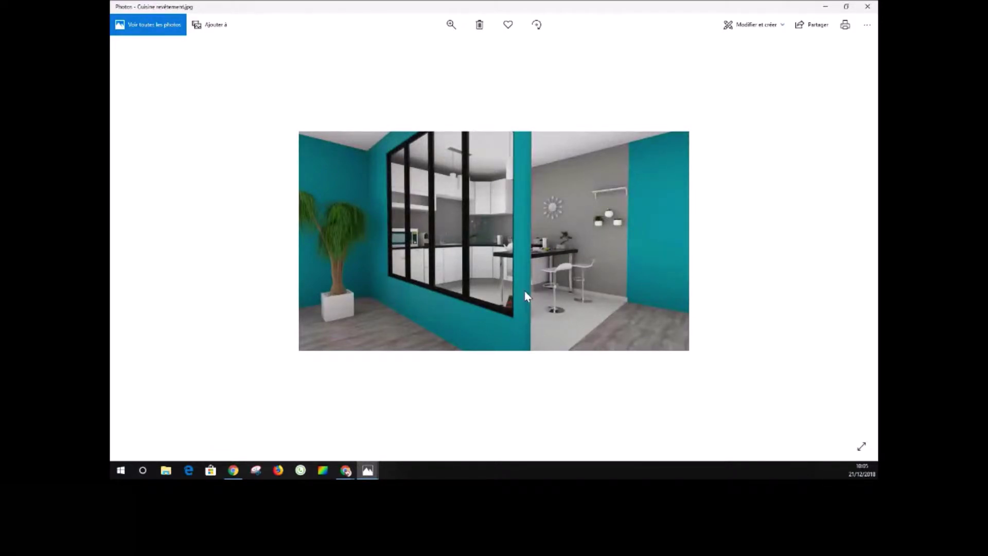
{"action": "double_click", "coordinate": [678, 317]}
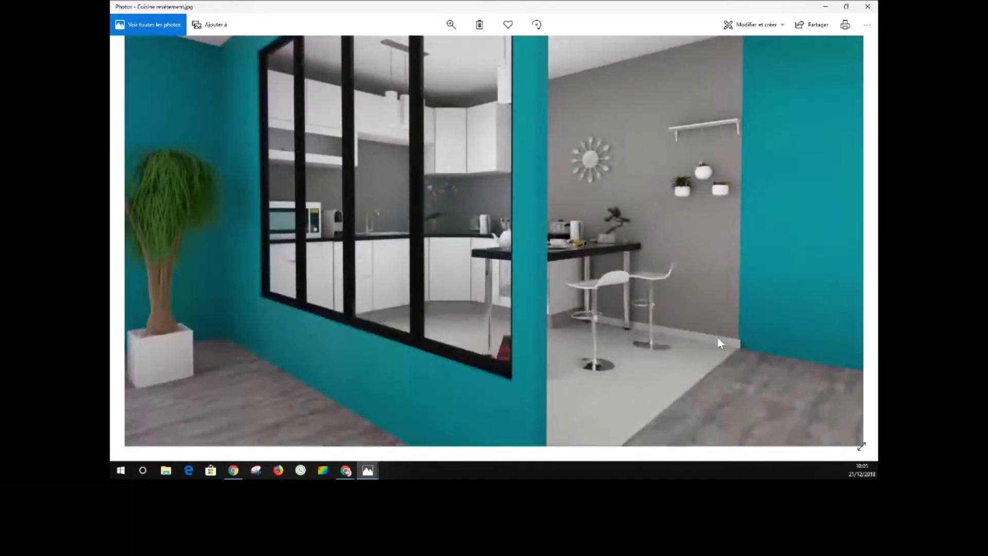
{"action": "double_click", "coordinate": [717, 336]}
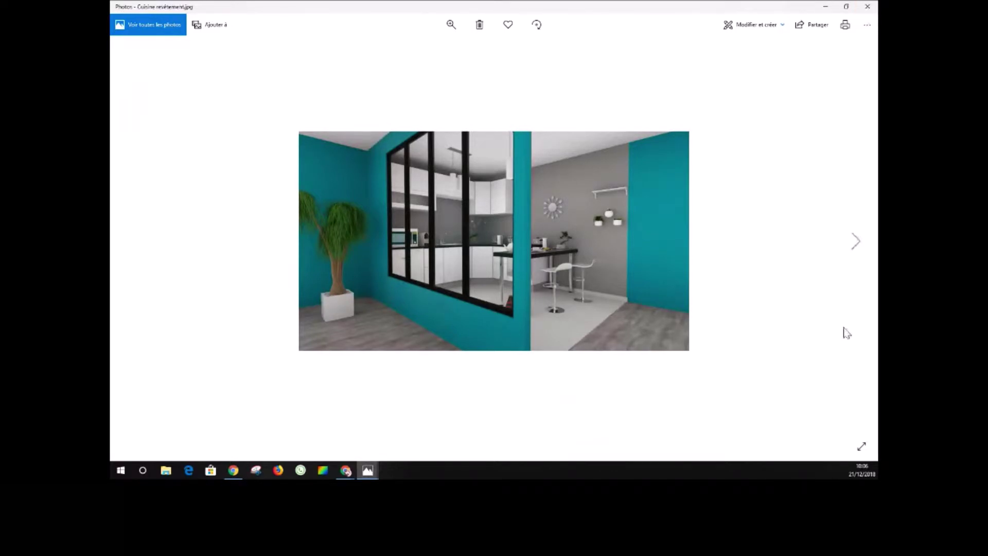
{"action": "left_click", "coordinate": [866, 6]}
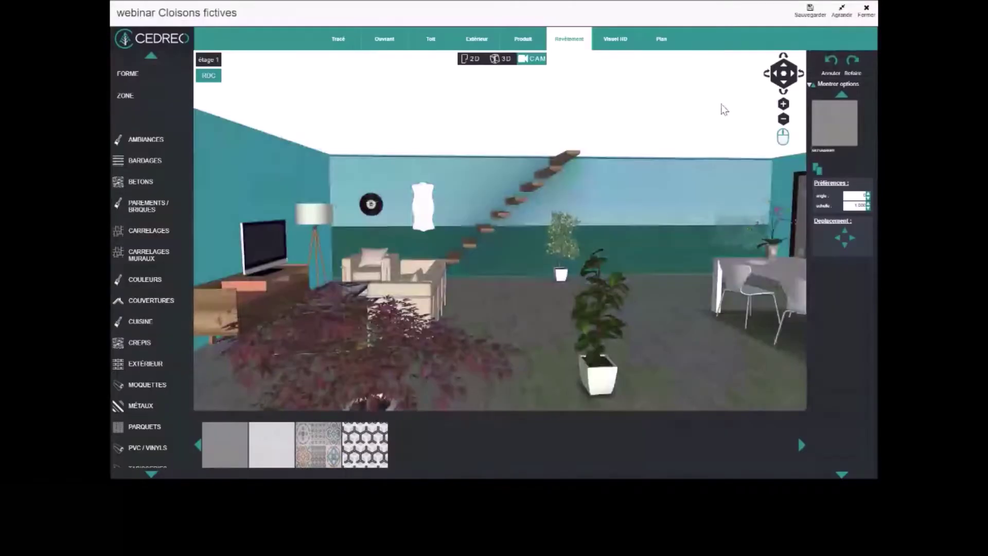
Draw two fictitious partitions on the ground floor enclosing the lower-left corner, about 5.18 m across and 4.81 m down to the exterior wall
{"action": "left_click", "coordinate": [784, 83]}
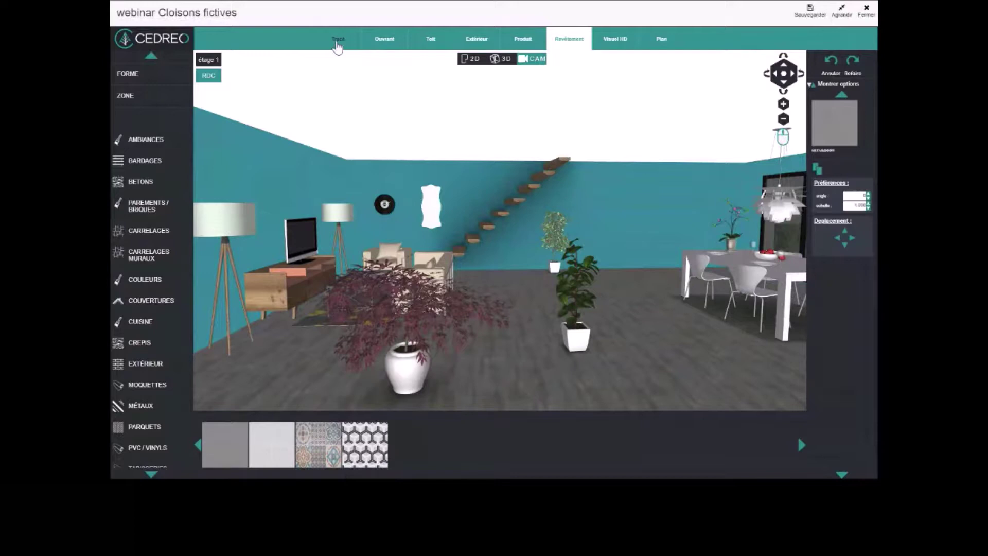
{"action": "left_click", "coordinate": [337, 41]}
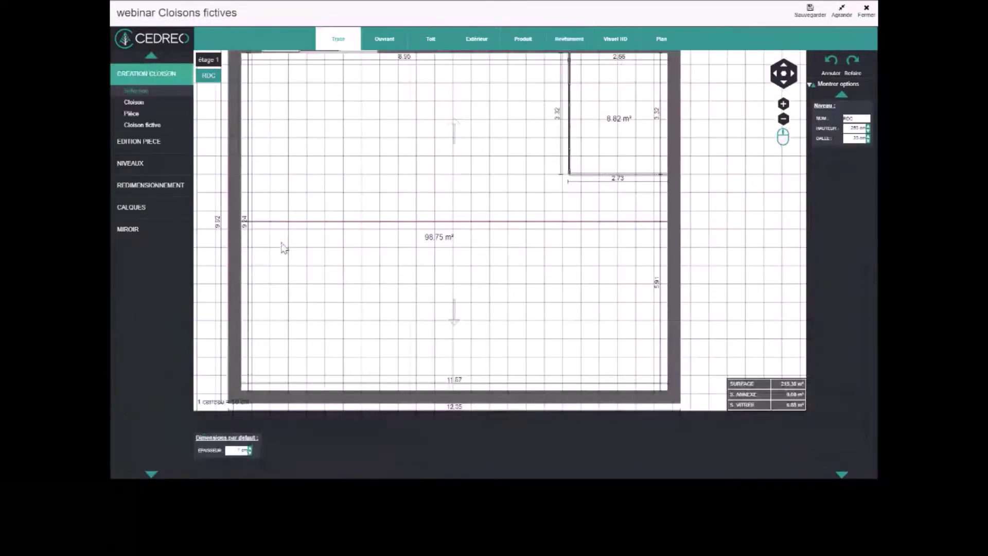
{"action": "left_click", "coordinate": [157, 126]}
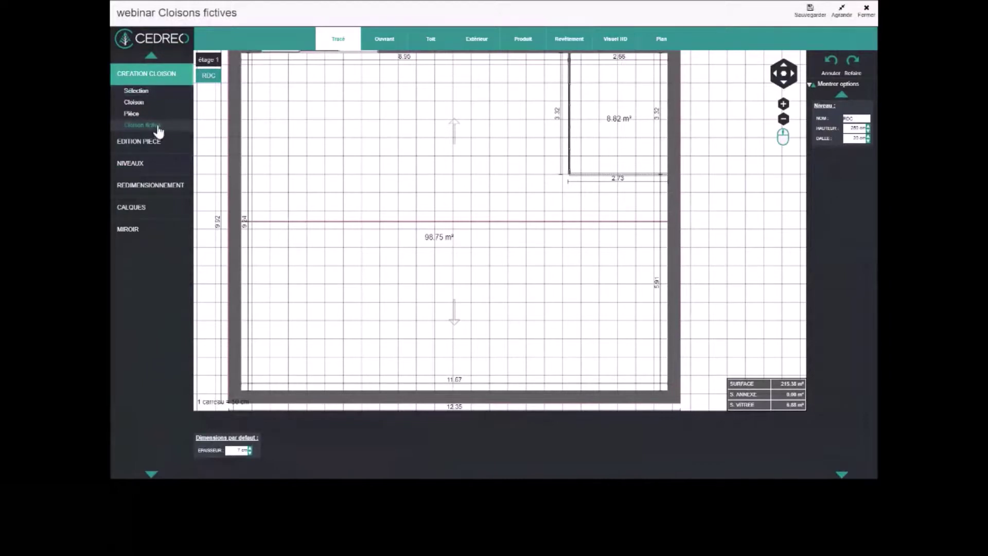
{"action": "left_click", "coordinate": [235, 214]}
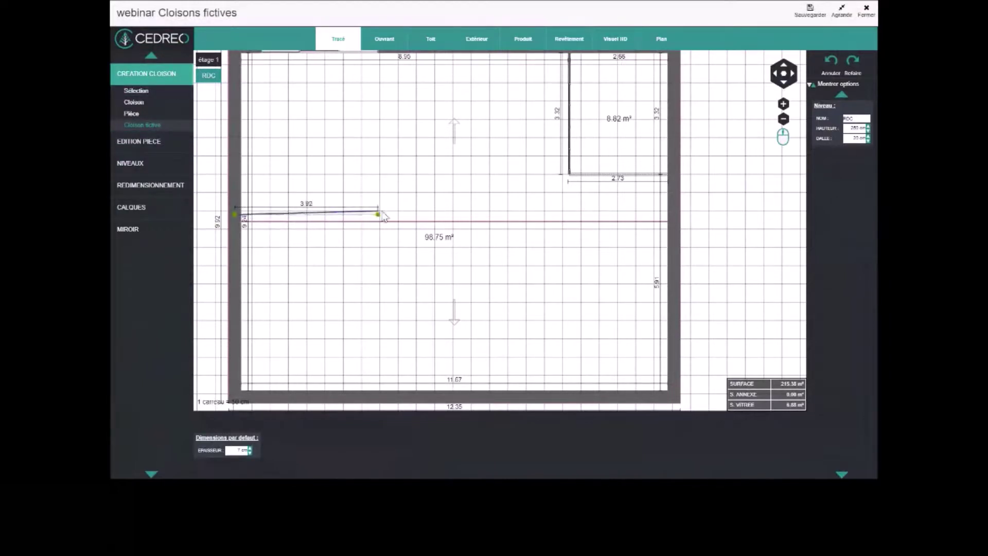
{"action": "left_click", "coordinate": [431, 215]}
{"action": "left_click", "coordinate": [431, 215]}
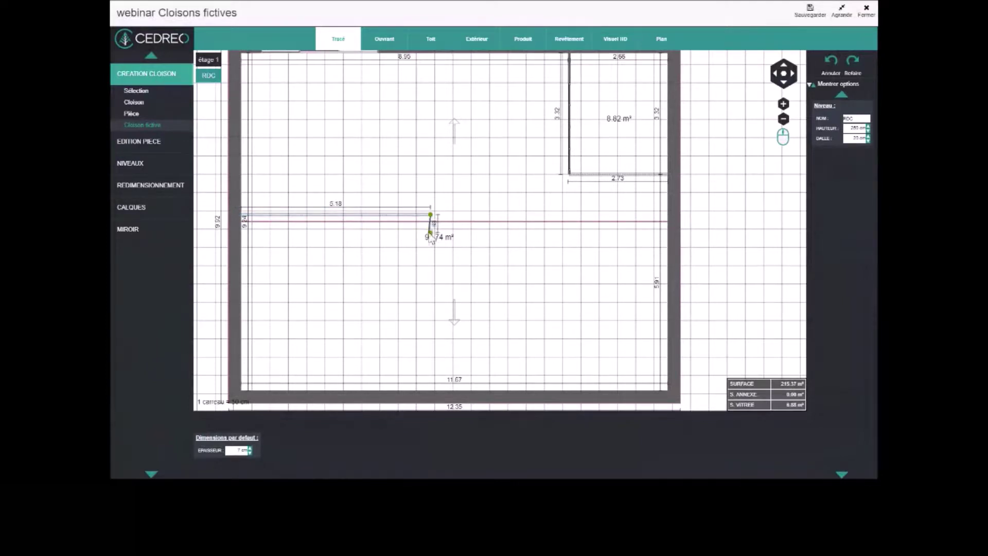
{"action": "left_click", "coordinate": [432, 398]}
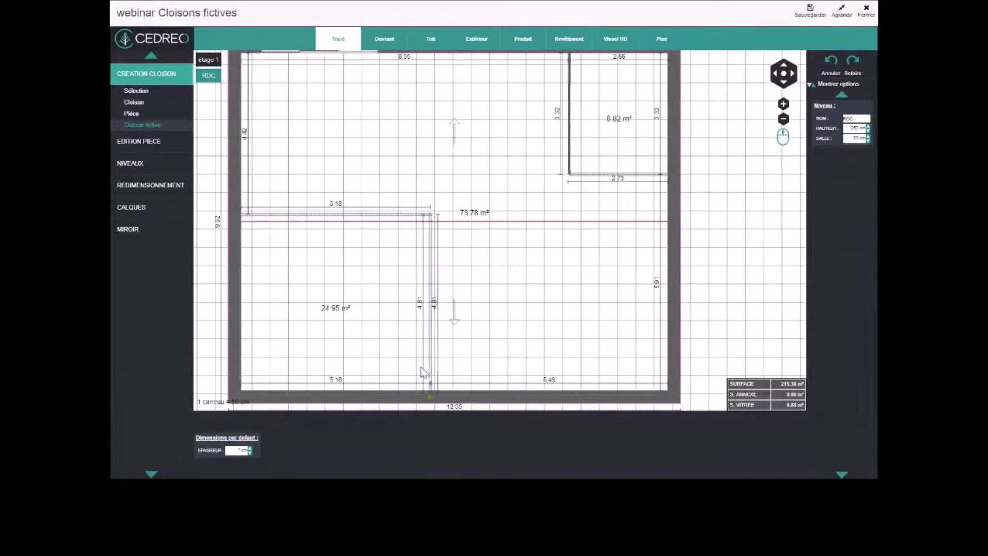
Reposition both new fictitious partitions so the corner area is 5.00 m wide and its upper partition lies 4.23 m from the wall above
{"action": "left_click", "coordinate": [135, 91]}
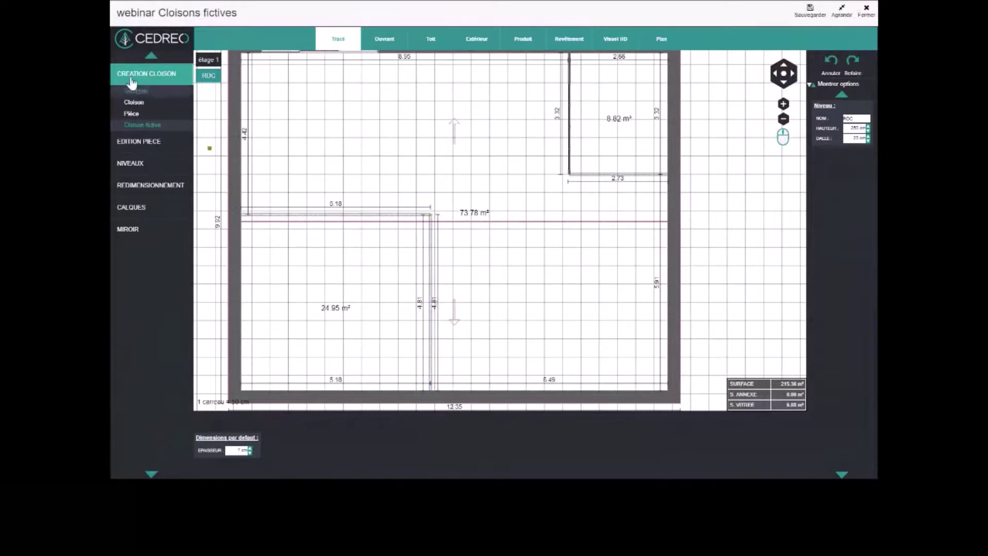
{"action": "left_click", "coordinate": [307, 215]}
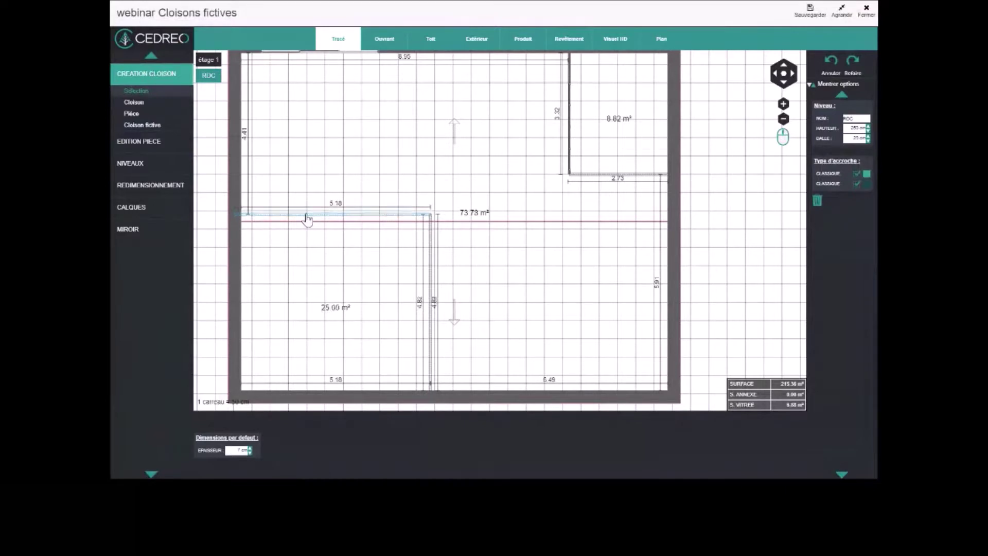
{"action": "left_click_drag", "start_coordinate": [307, 218], "coordinate": [307, 218]}
{"action": "left_click", "coordinate": [431, 277]}
{"action": "left_click_drag", "start_coordinate": [431, 278], "coordinate": [432, 279]}
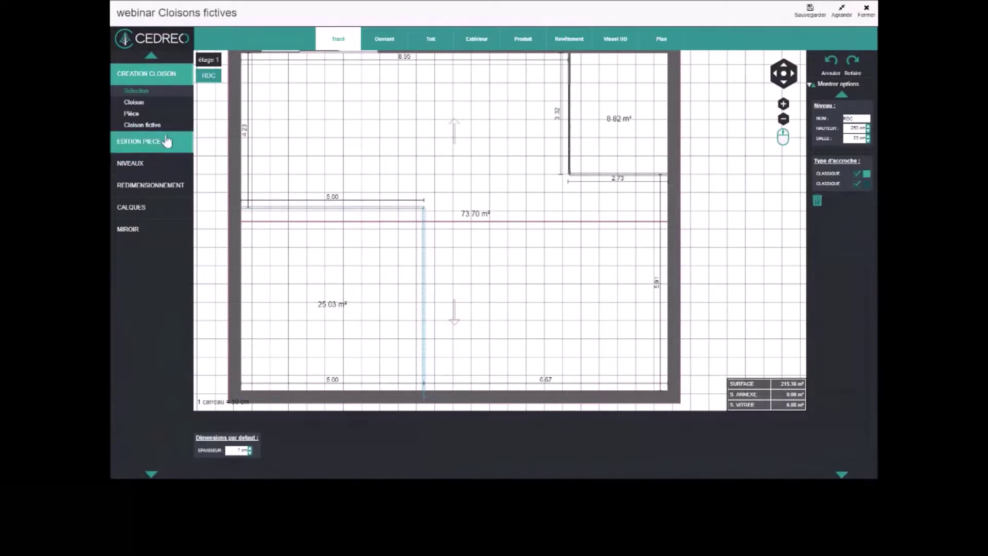
On étage 1, trace the ground floor's corner outline with two fictitious partitions, 5.00 m across and then down to the lower exterior wall
{"action": "left_click", "coordinate": [208, 61]}
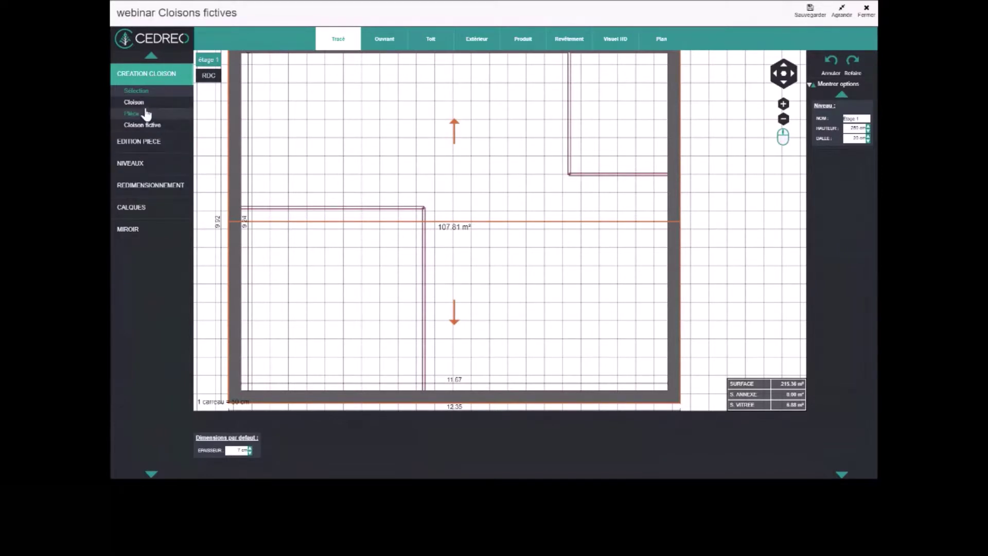
{"action": "left_click", "coordinate": [145, 128]}
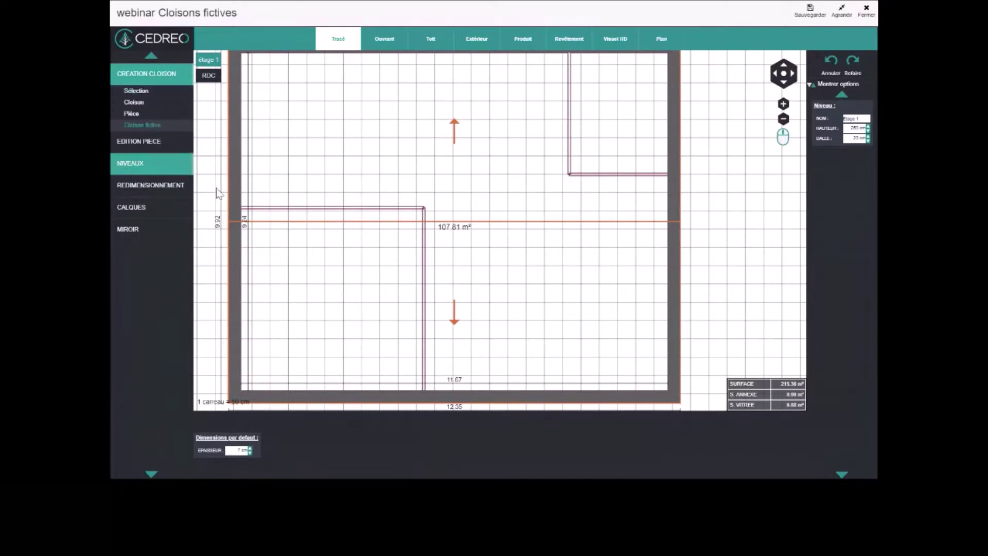
{"action": "left_click", "coordinate": [238, 208]}
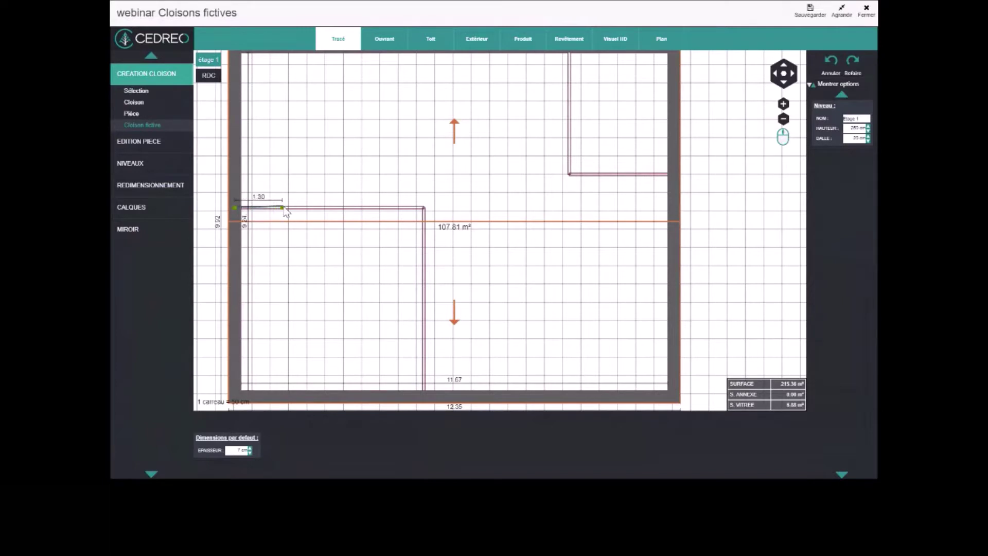
{"action": "left_click", "coordinate": [424, 208]}
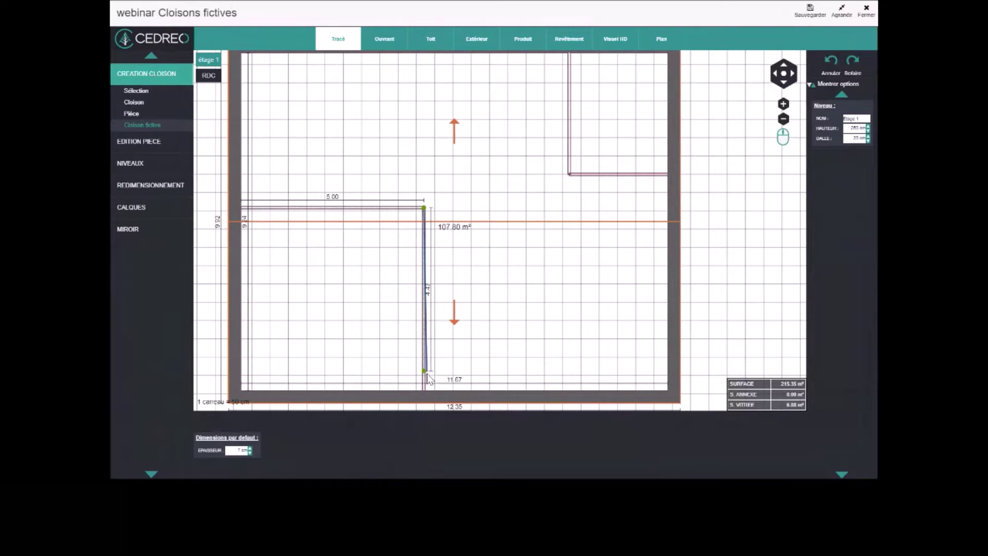
{"action": "left_click", "coordinate": [423, 397]}
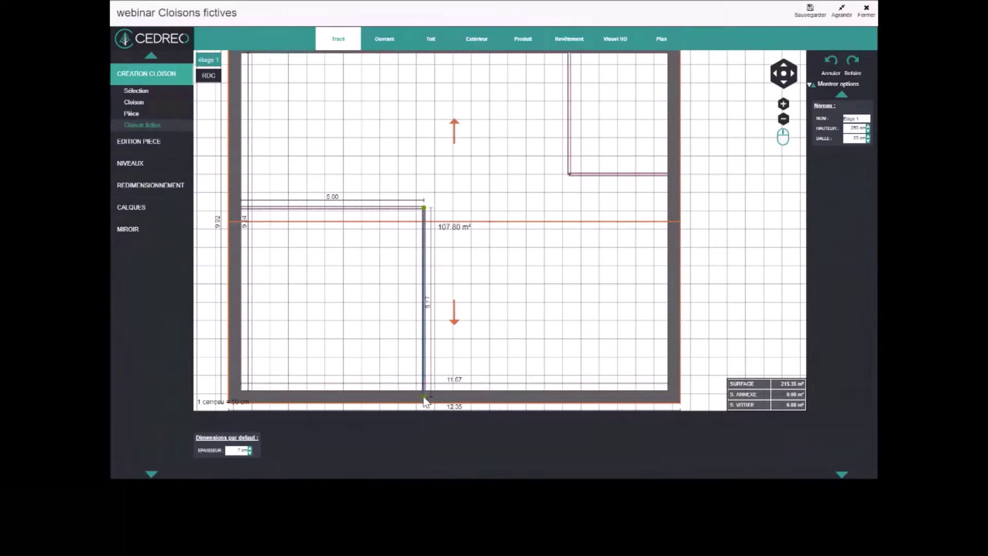
{"action": "left_click", "coordinate": [424, 397]}
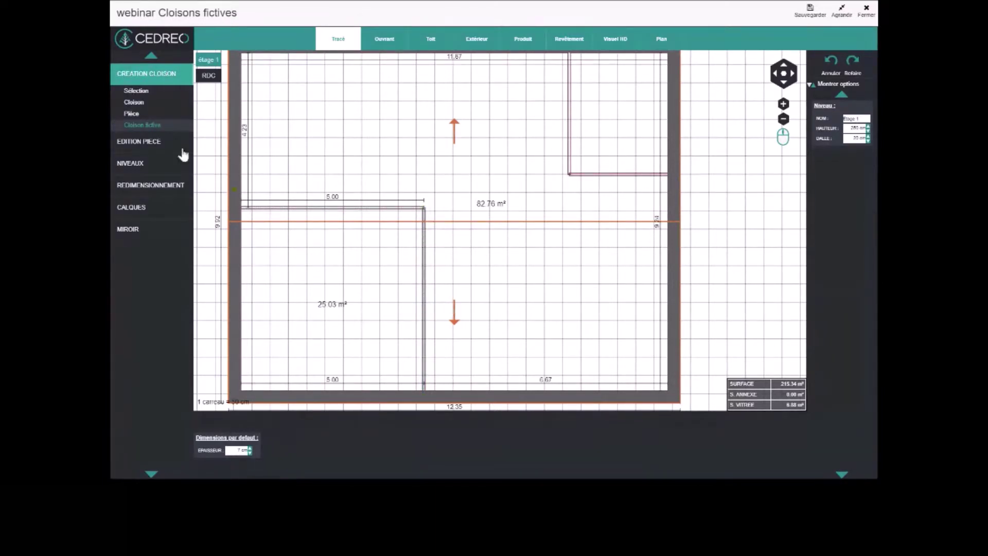
Assign the Mezzanine room type to the newly enclosed corner area of étage 1
{"action": "left_click", "coordinate": [151, 146]}
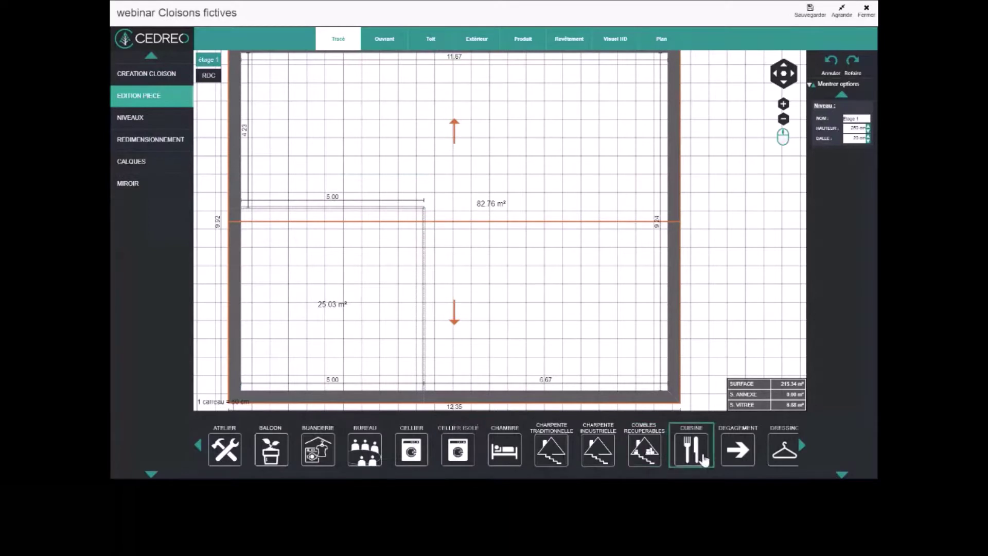
{"action": "scroll", "coordinate": [706, 460], "scroll_direction": "down", "scroll_amount": 4}
{"action": "scroll", "coordinate": [715, 459], "scroll_direction": "up", "scroll_amount": 4}
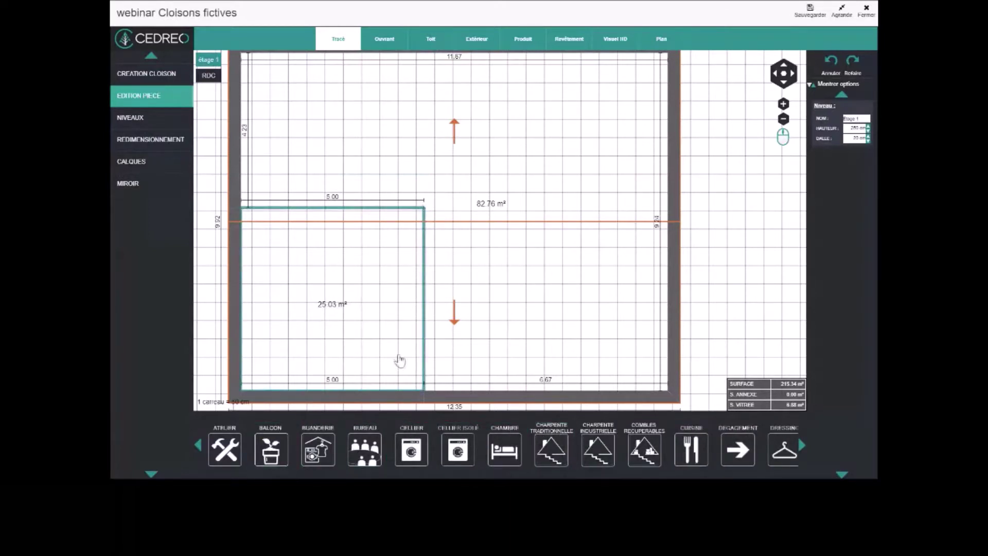
{"action": "scroll", "coordinate": [605, 451], "scroll_direction": "down", "scroll_amount": 3}
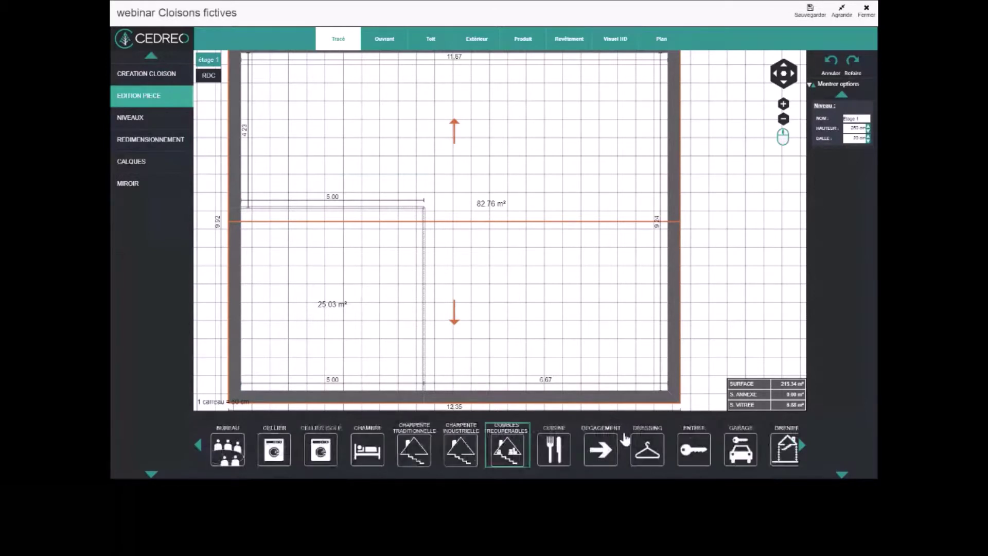
{"action": "scroll", "coordinate": [624, 438], "scroll_direction": "down", "scroll_amount": 9}
{"action": "left_click_drag", "start_coordinate": [595, 452], "coordinate": [316, 298]}
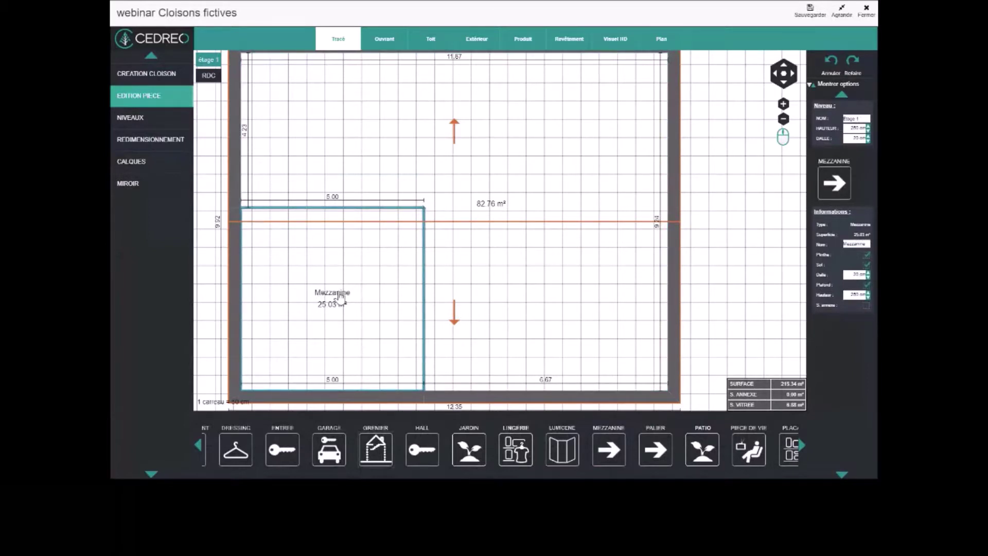
On RDC, remove the ceiling of the 25.03 m² corner area beneath the mezzanine outline
{"action": "left_click", "coordinate": [208, 77]}
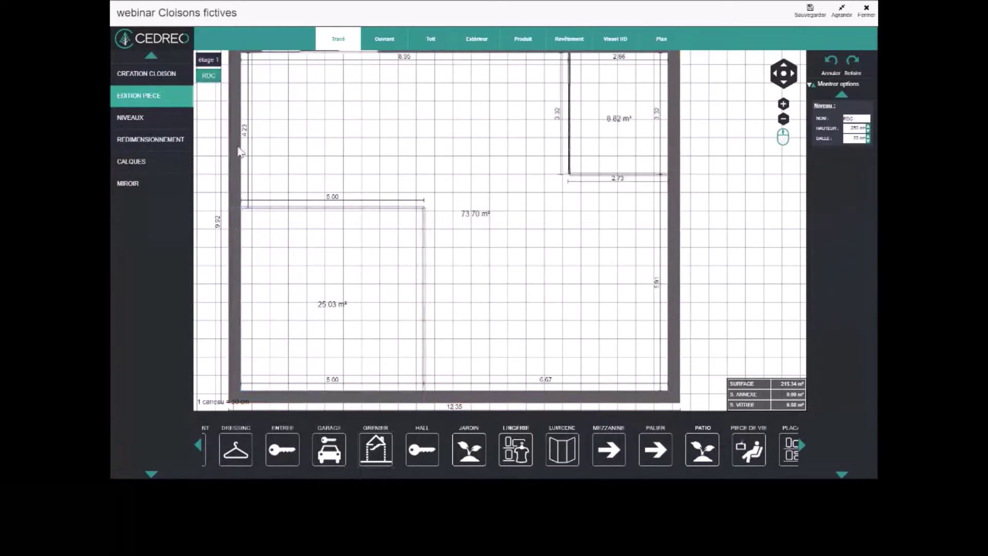
{"action": "left_click", "coordinate": [337, 298]}
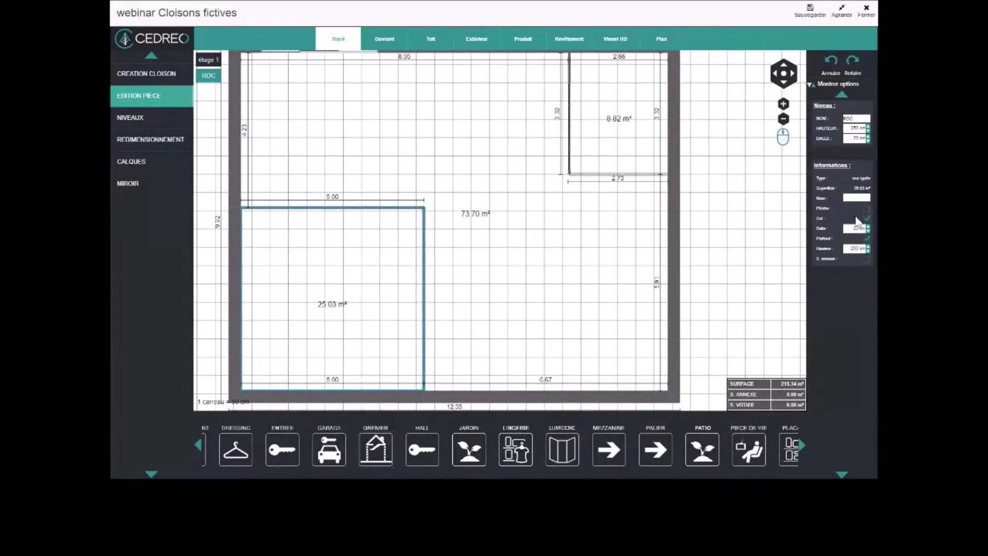
{"action": "left_click_drag", "start_coordinate": [854, 188], "coordinate": [870, 188]}
On étage 1, disable the skirting (Plinthe) and the floor (Sol) of the Mezzanine room
{"action": "left_click", "coordinate": [208, 60]}
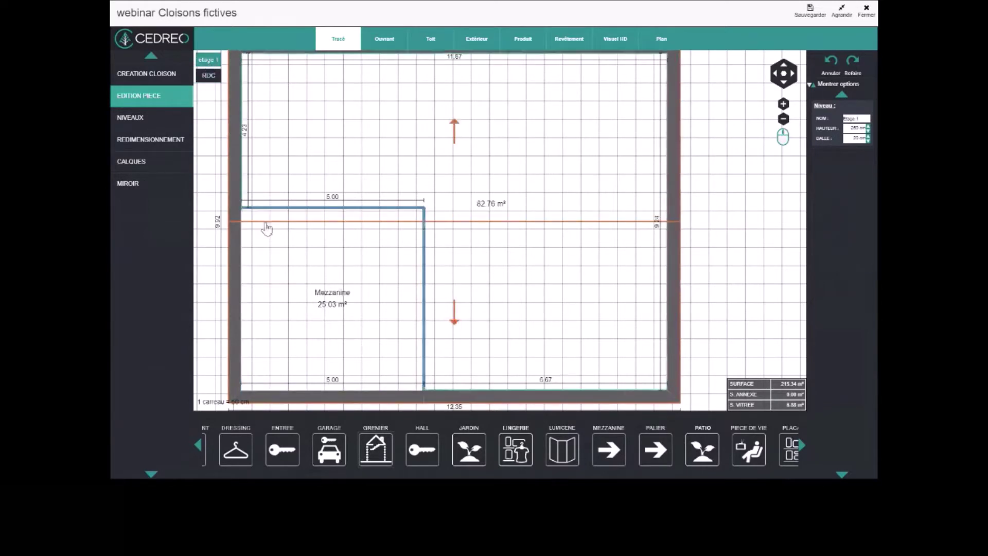
{"action": "left_click", "coordinate": [334, 292]}
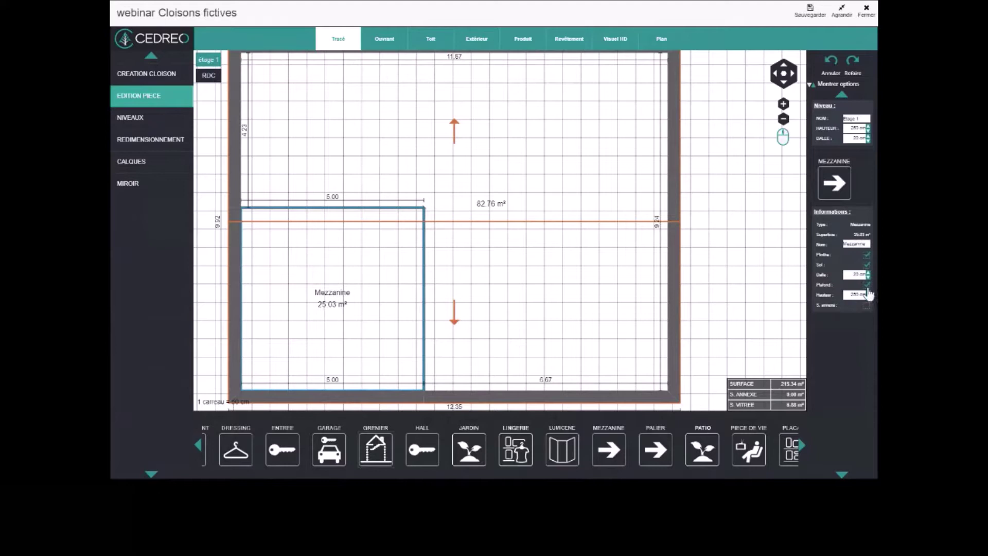
{"action": "left_click", "coordinate": [867, 254]}
{"action": "left_click", "coordinate": [867, 266]}
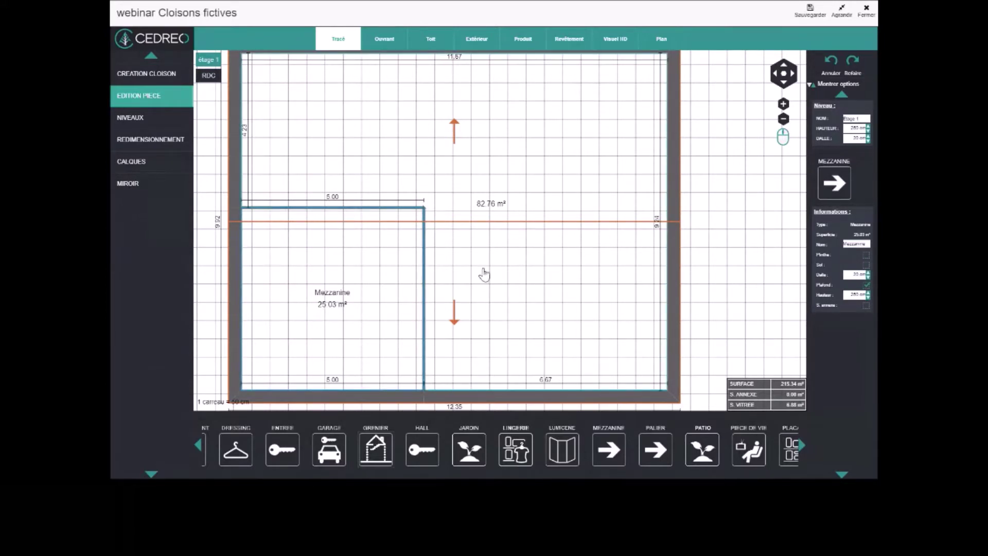
Show the ground floor through the interior camera, framing the living area and the staircase
{"action": "left_click", "coordinate": [208, 77]}
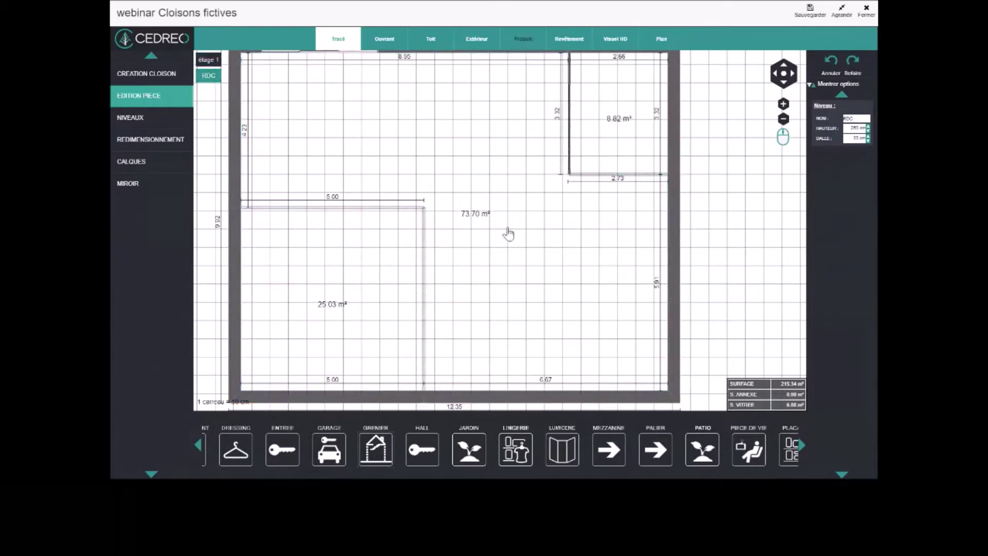
{"action": "left_click", "coordinate": [524, 41]}
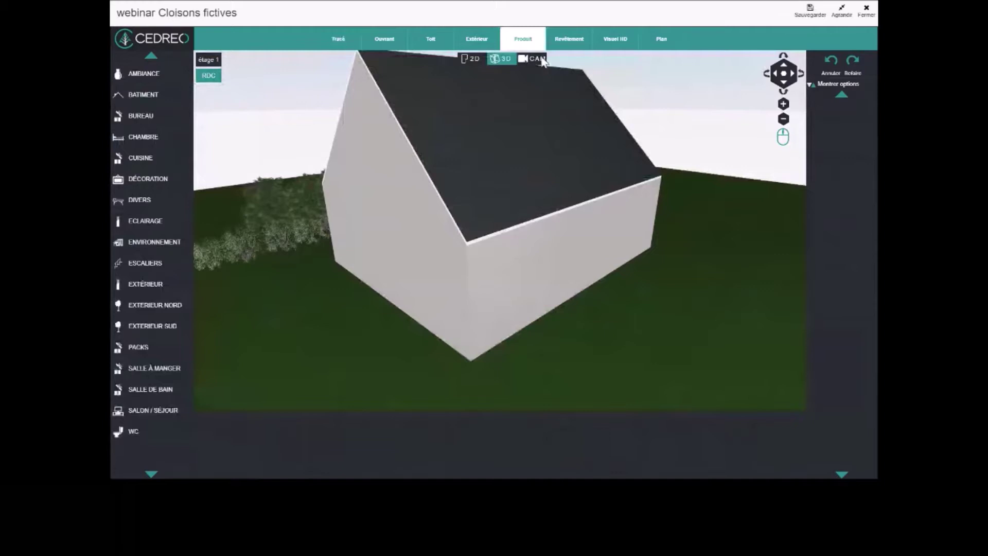
{"action": "left_click", "coordinate": [540, 60]}
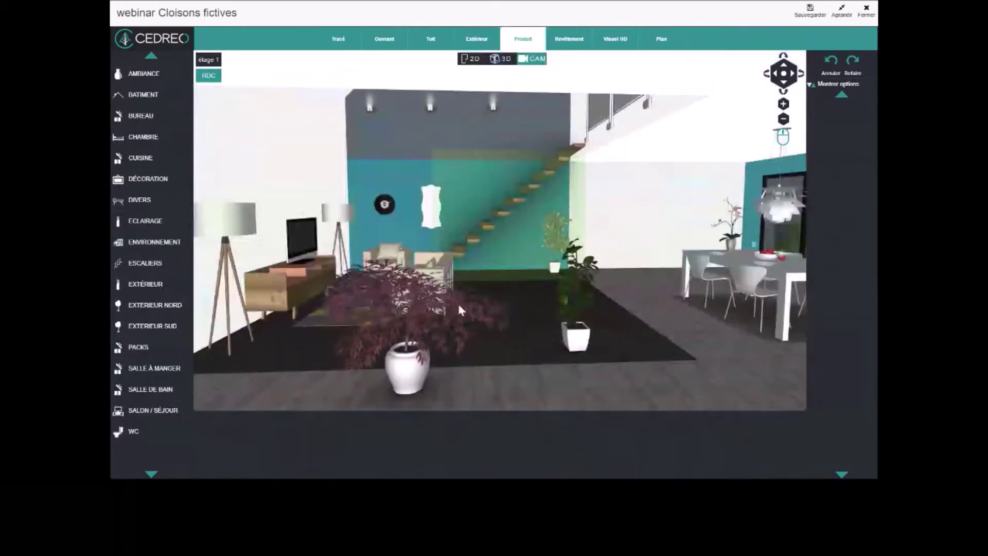
{"action": "mouse_move", "coordinate": [538, 367]}
{"action": "left_mouse_down"}
{"action": "mouse_move", "coordinate": [548, 370]}
{"action": "mouse_move", "coordinate": [529, 365]}
{"action": "left_mouse_up"}
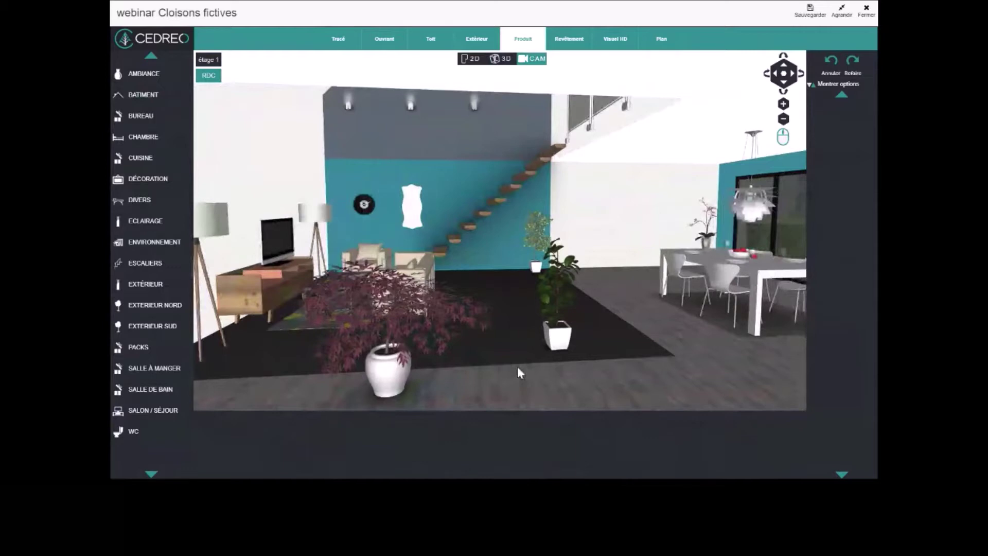
{"action": "left_click_drag", "start_coordinate": [517, 367], "coordinate": [662, 381]}
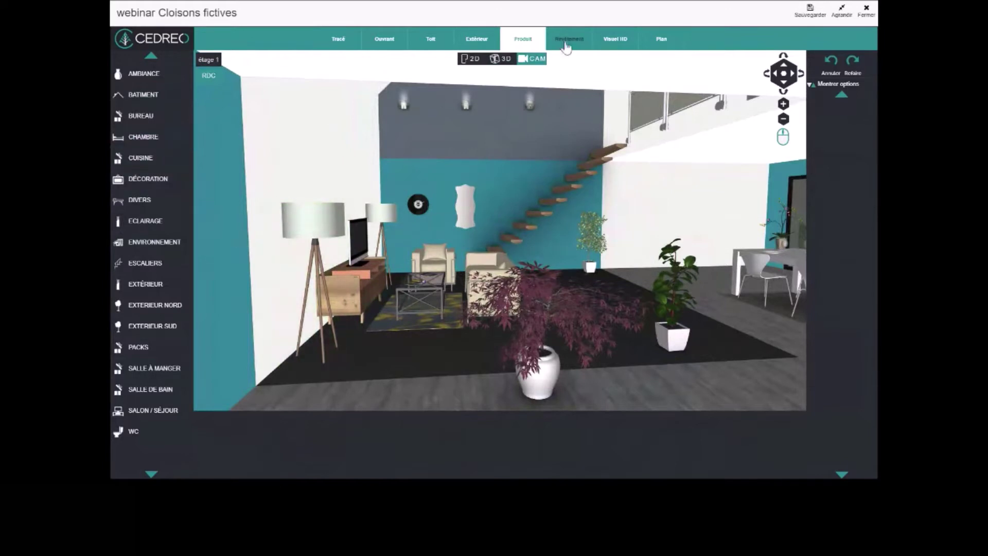
Apply the dark grey Ambiance contemporaine covering to the wall behind the television, lower and upper parts, and to the upper wall beside the staircase
{"action": "left_click", "coordinate": [566, 45]}
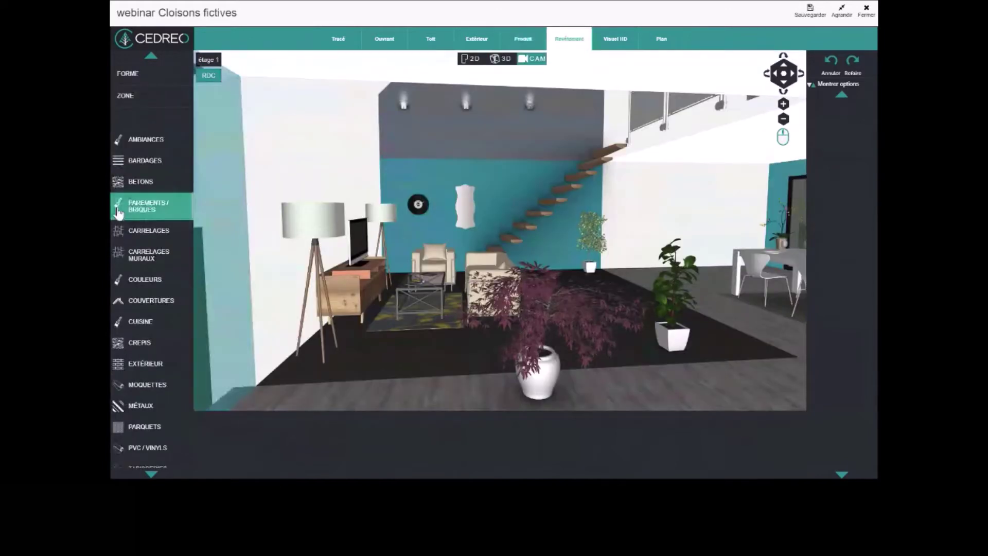
{"action": "left_click", "coordinate": [146, 139]}
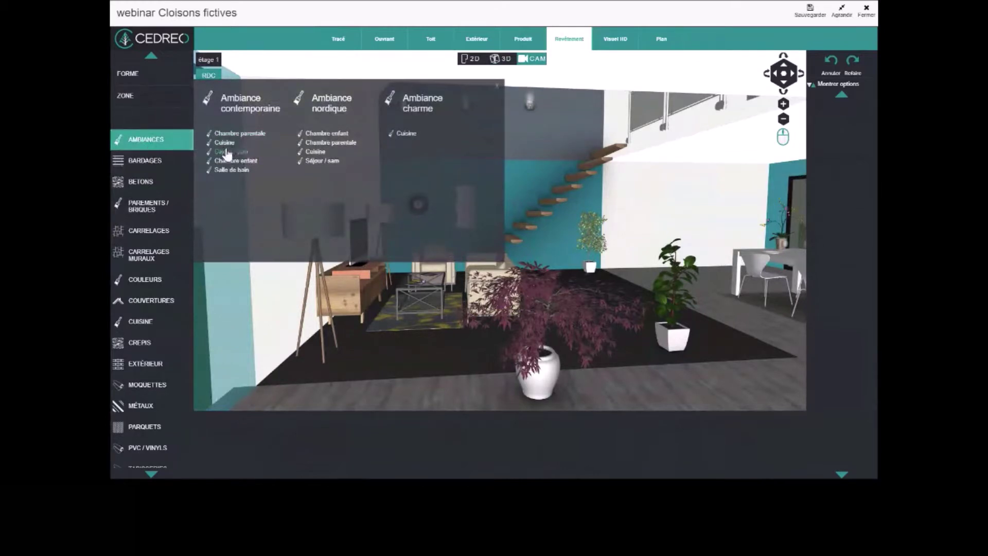
{"action": "left_click", "coordinate": [230, 152]}
{"action": "left_click", "coordinate": [238, 444]}
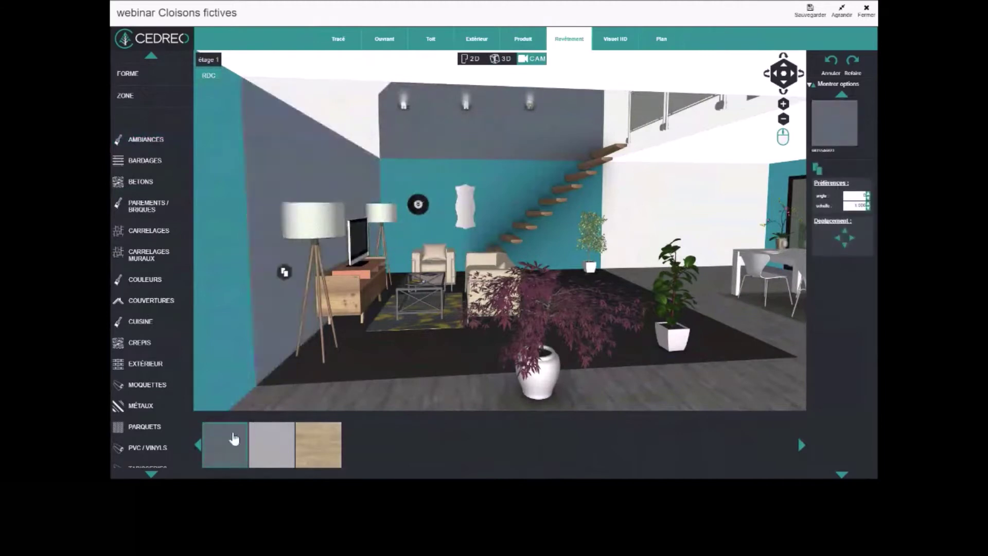
{"action": "left_click", "coordinate": [323, 110]}
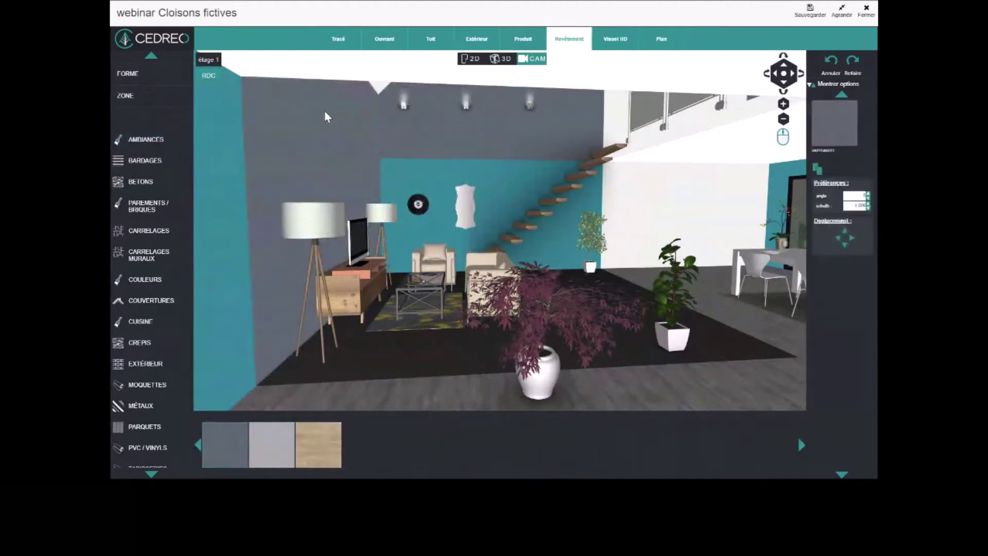
{"action": "left_click", "coordinate": [265, 436]}
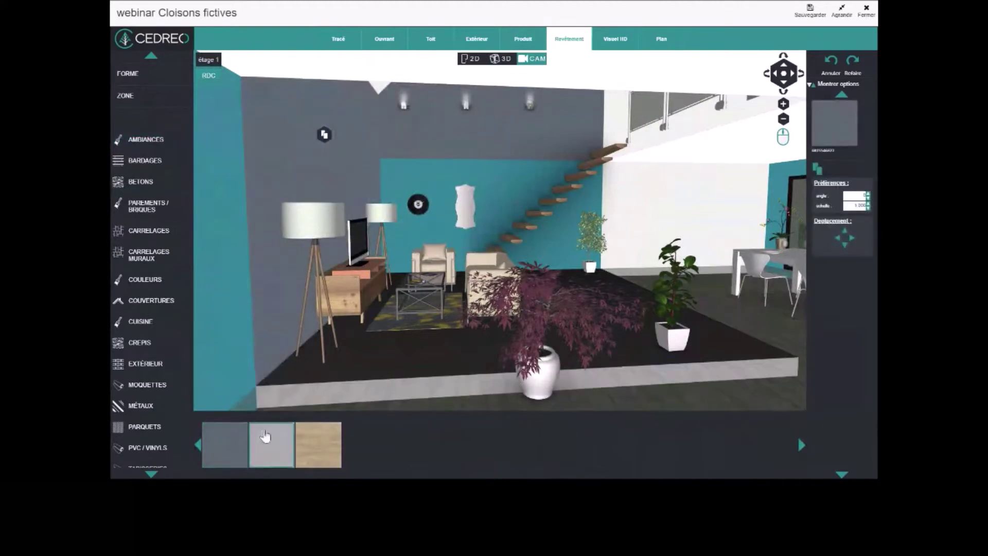
{"action": "left_click", "coordinate": [214, 460]}
{"action": "left_click", "coordinate": [616, 124]}
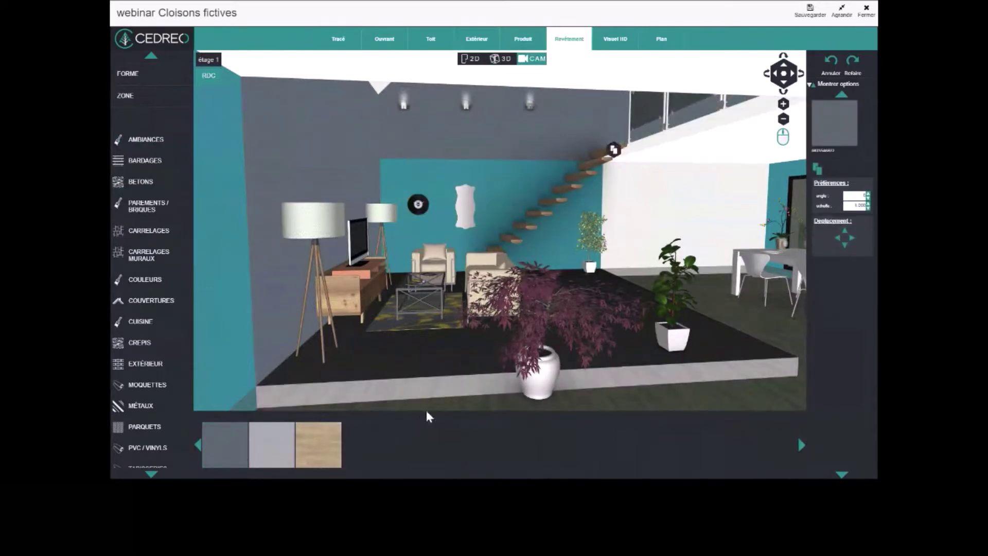
Copy the grey parquet from the foreground floor onto the black floor of the living area
{"action": "left_click", "coordinate": [675, 396]}
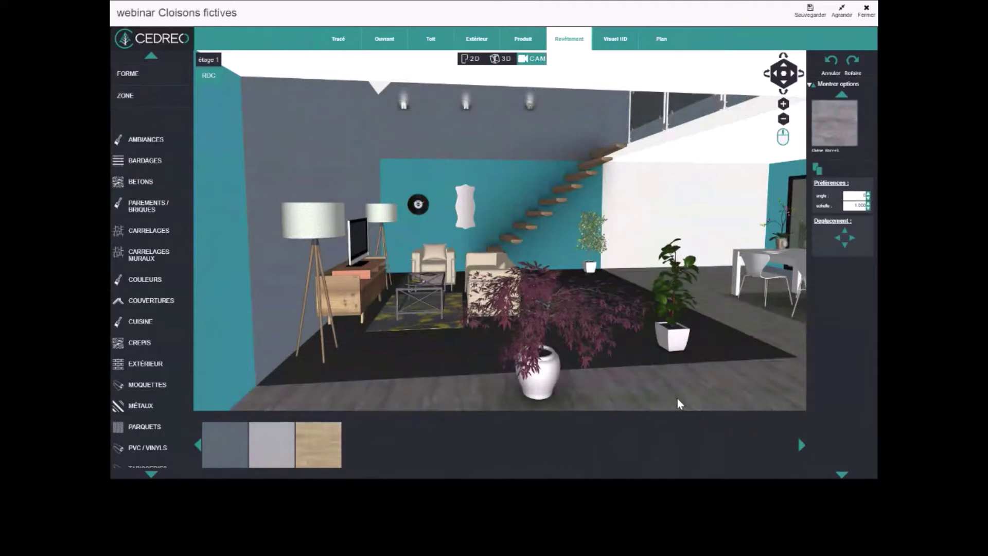
{"action": "left_click", "coordinate": [659, 386]}
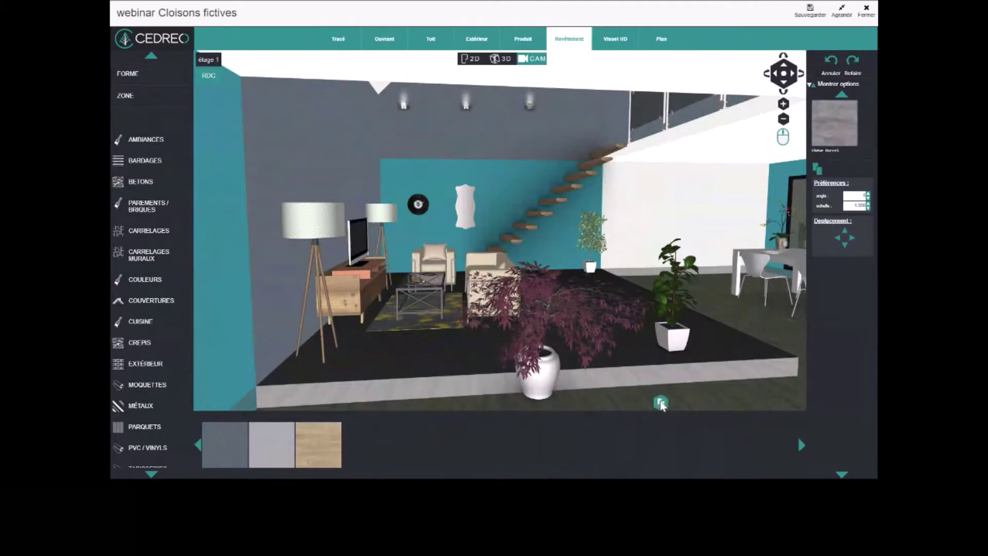
{"action": "left_click", "coordinate": [647, 357]}
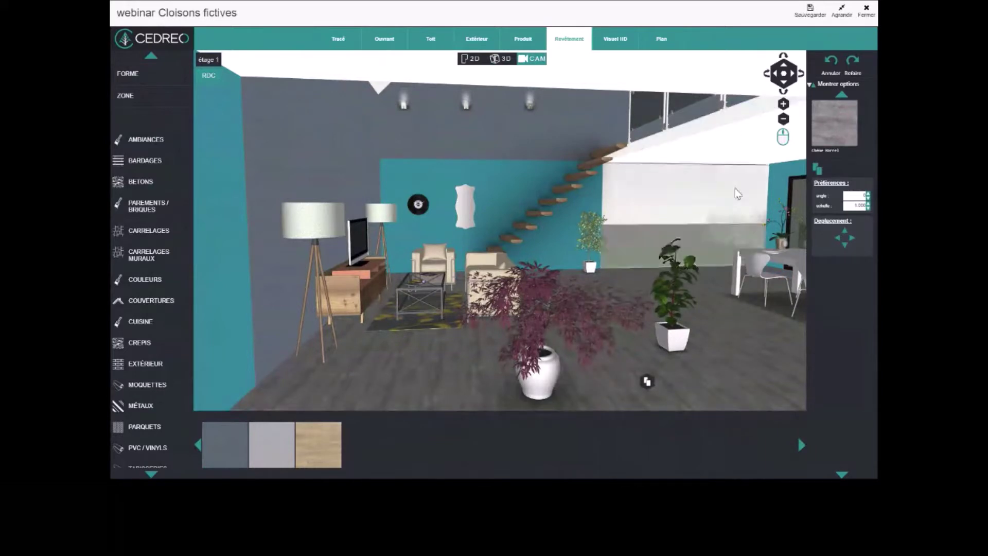
Copy the teal covering onto the white wall by the dining area and cover the wall behind the staircase in dark grey
{"action": "left_click", "coordinate": [782, 205]}
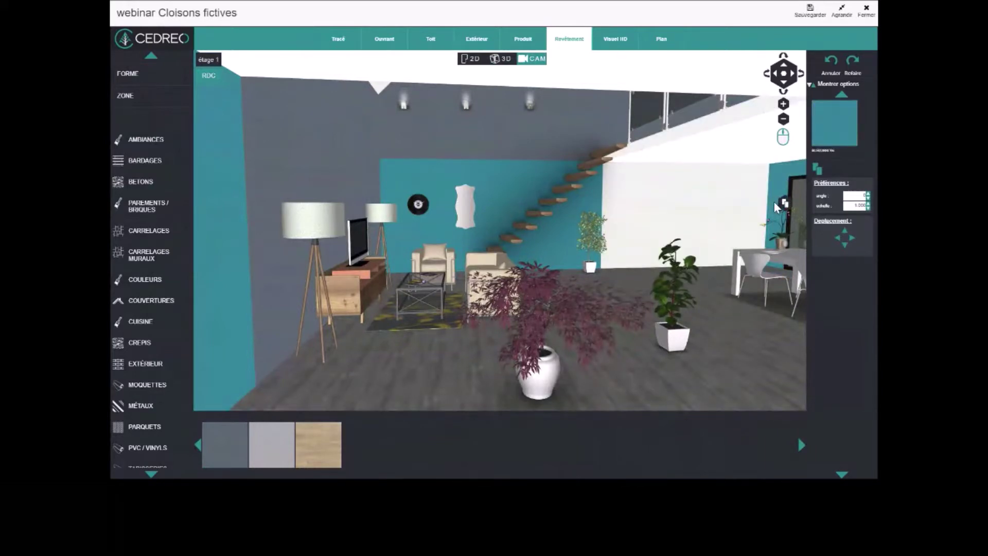
{"action": "left_click", "coordinate": [720, 229]}
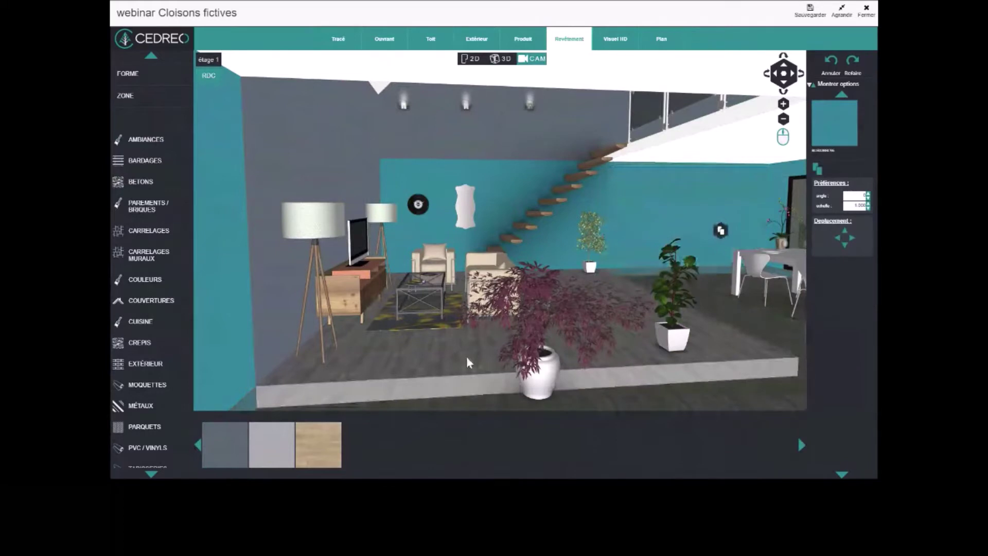
{"action": "left_click", "coordinate": [507, 212]}
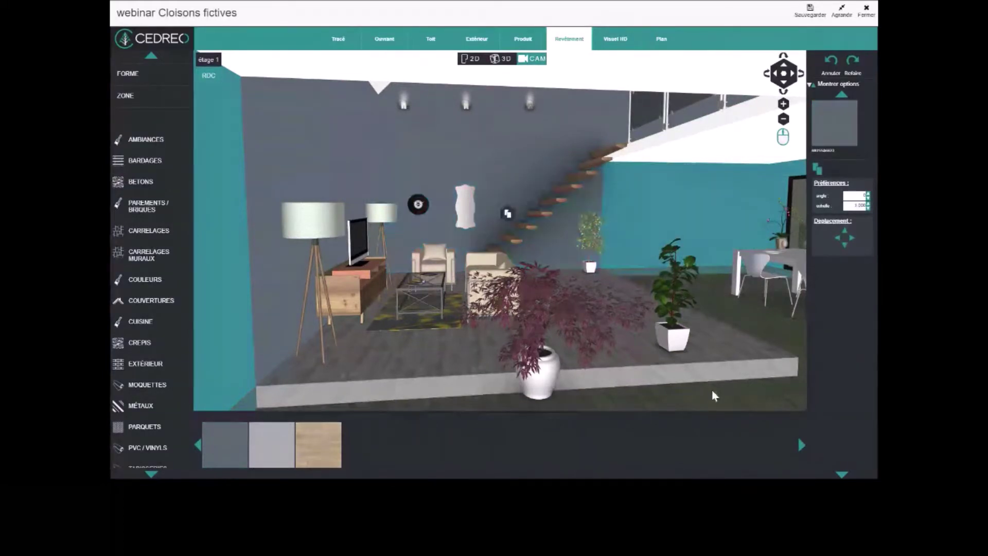
Move the camera back to show the living area, staircase and dining area together
{"action": "left_click", "coordinate": [783, 84]}
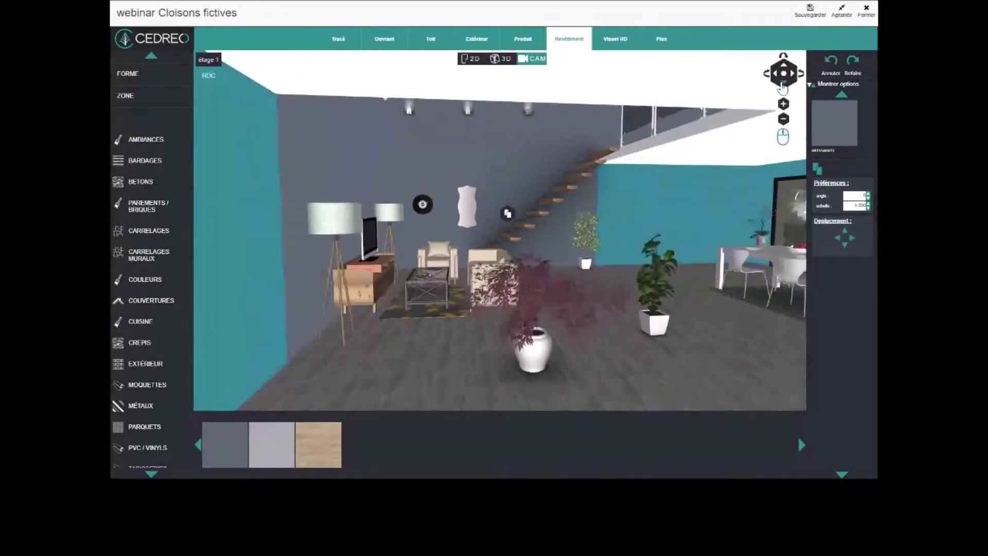
{"action": "left_click", "coordinate": [782, 84]}
{"action": "left_click", "coordinate": [782, 84]}
{"action": "left_click_drag", "start_coordinate": [680, 361], "coordinate": [719, 355]}
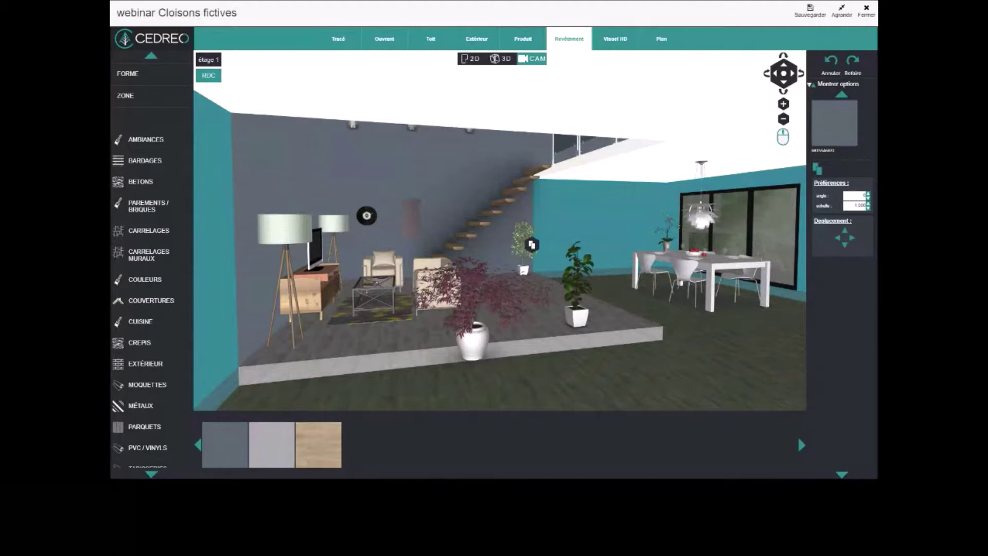
Switch to Photos, examine the rendered interior image enlarged in full screen, and close it
{"action": "key", "text": "alt+Tab"}
{"action": "left_click_drag", "start_coordinate": [876, 16], "coordinate": [527, 26]}
{"action": "left_click", "coordinate": [668, 23]}
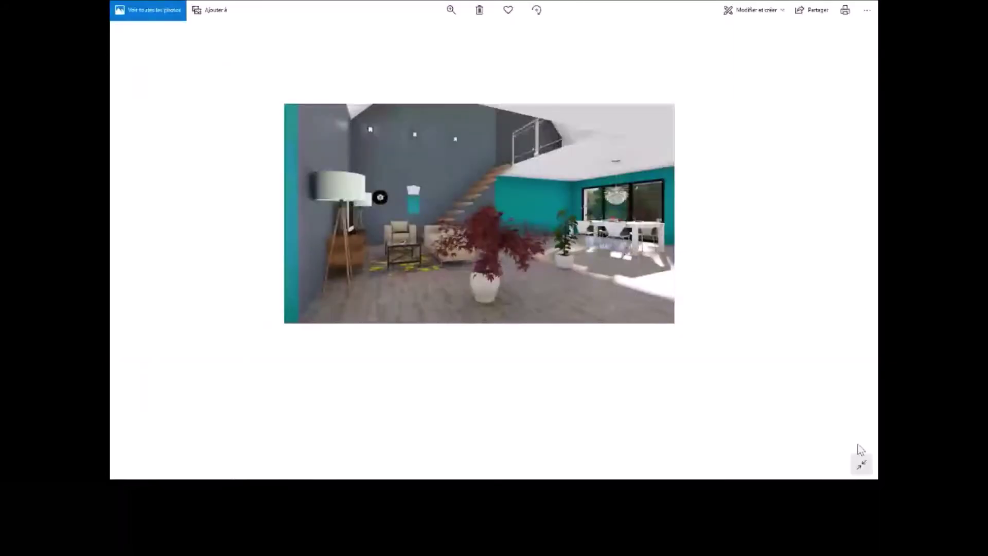
{"action": "left_click", "coordinate": [855, 450]}
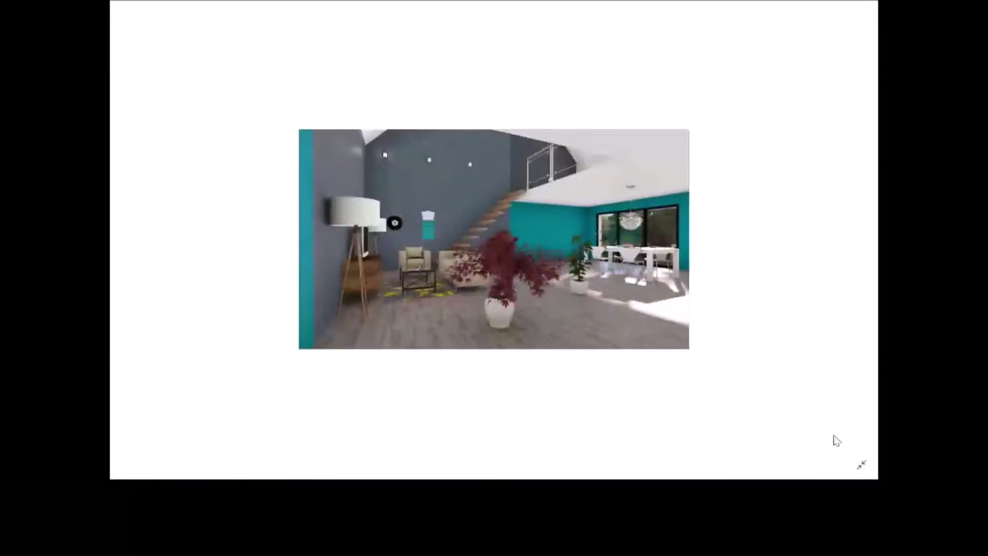
{"action": "double_click", "coordinate": [491, 154]}
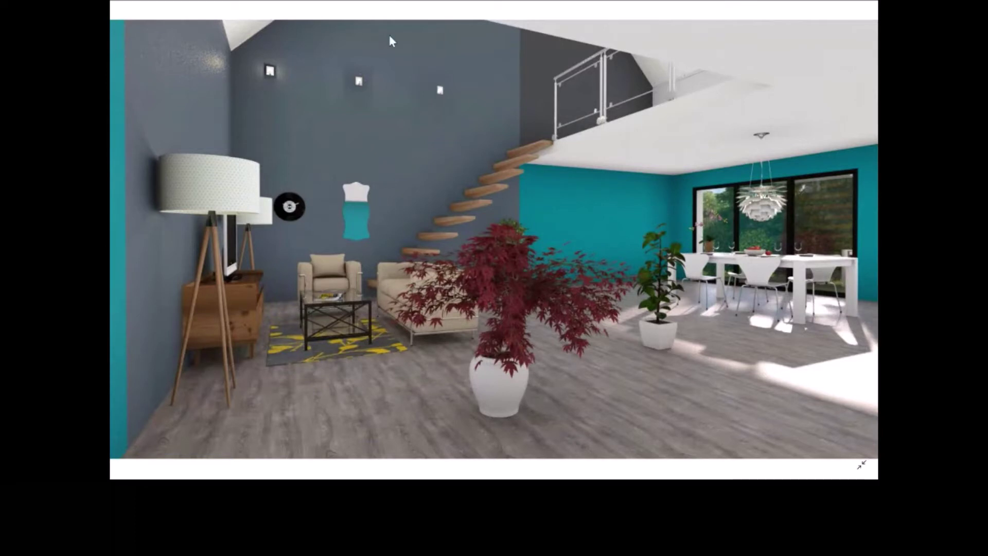
{"action": "left_click", "coordinate": [863, 467]}
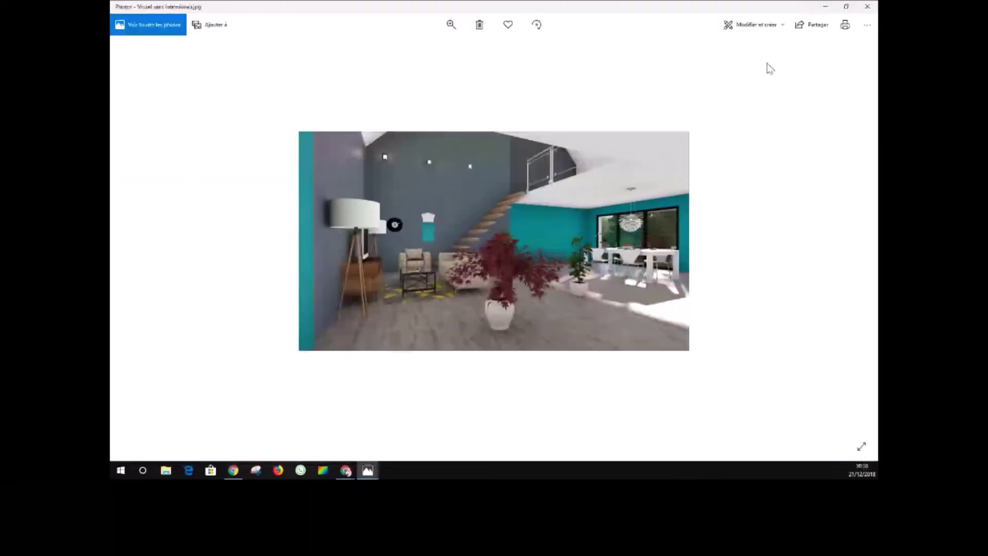
{"action": "left_click", "coordinate": [869, 8]}
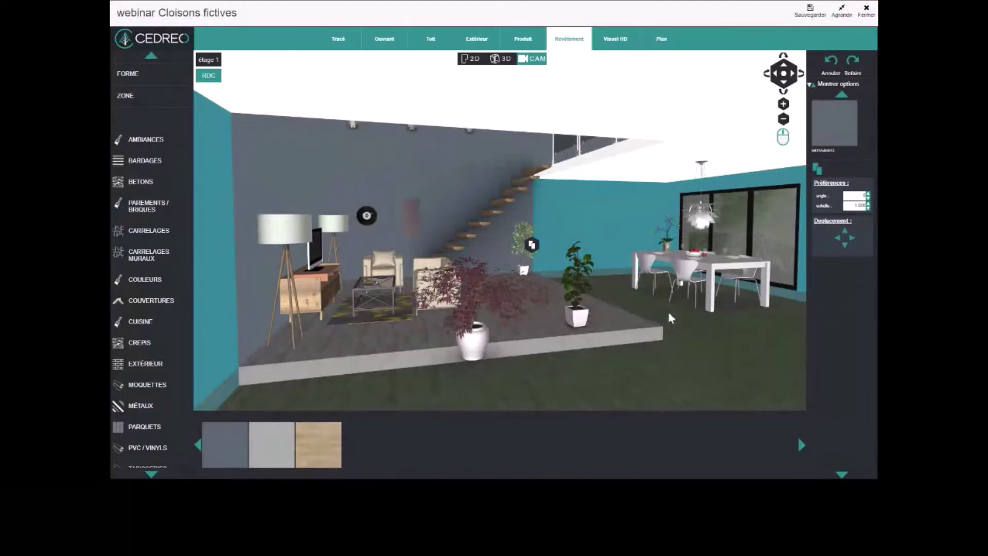
In the room editing of RDC, increase the slab thickness of the 25.03 m² corner area to raise the living-area floor
{"action": "left_click", "coordinate": [666, 332]}
{"action": "left_click", "coordinate": [343, 41]}
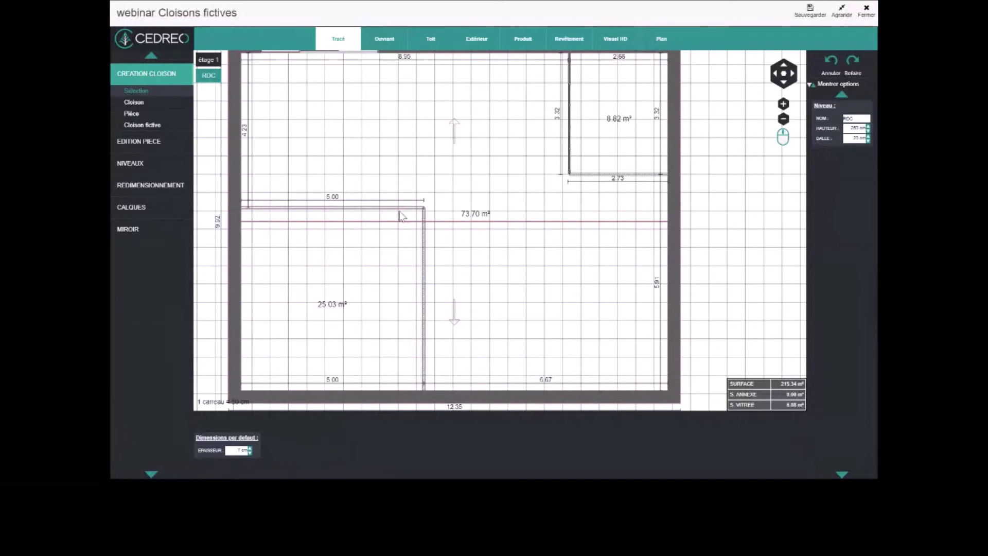
{"action": "left_click", "coordinate": [322, 283]}
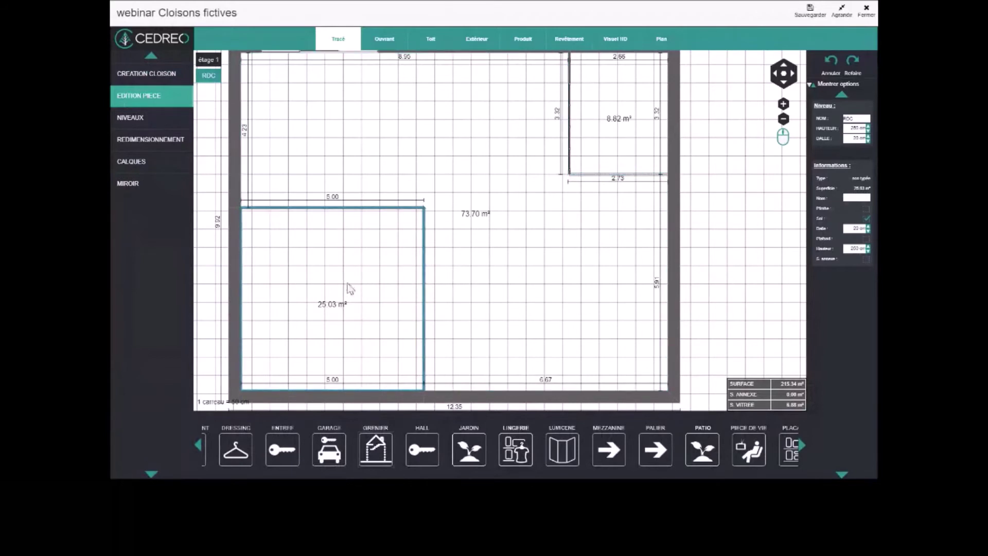
{"action": "left_click", "coordinate": [867, 218]}
{"action": "left_click_drag", "start_coordinate": [859, 229], "coordinate": [852, 228]}
{"action": "left_click", "coordinate": [856, 229]}
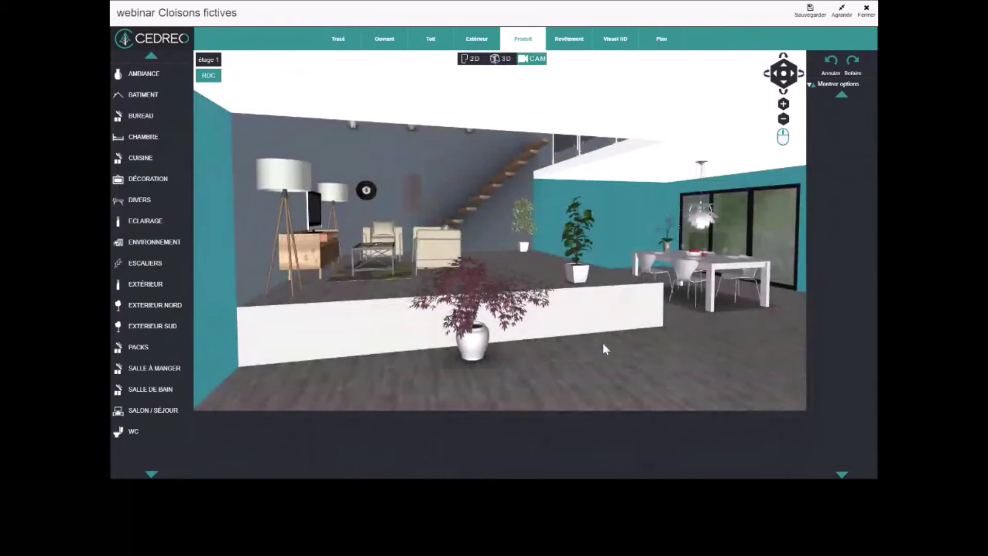
Reduce the height of the Marches encastrées staircase in the interior camera view
{"action": "left_click", "coordinate": [476, 204]}
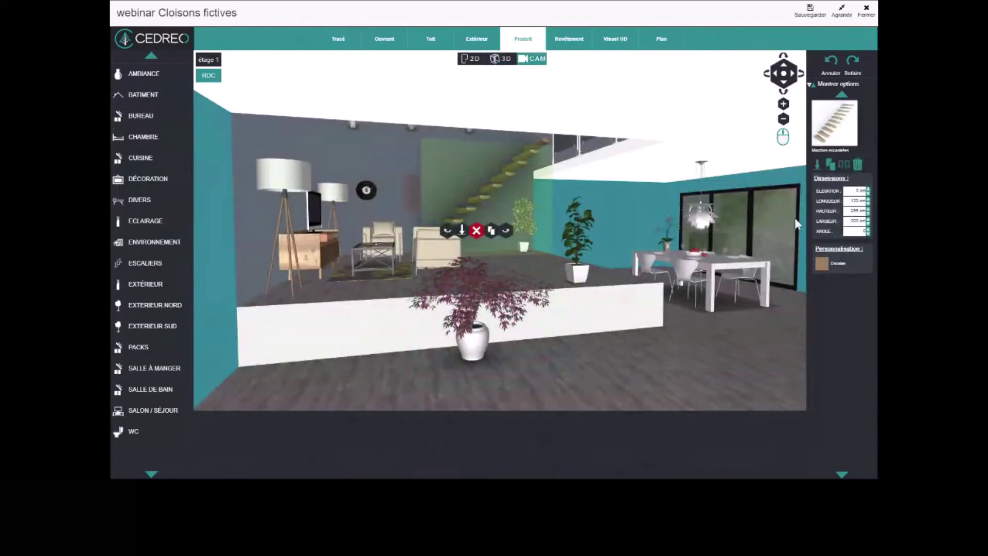
{"action": "left_click", "coordinate": [868, 213]}
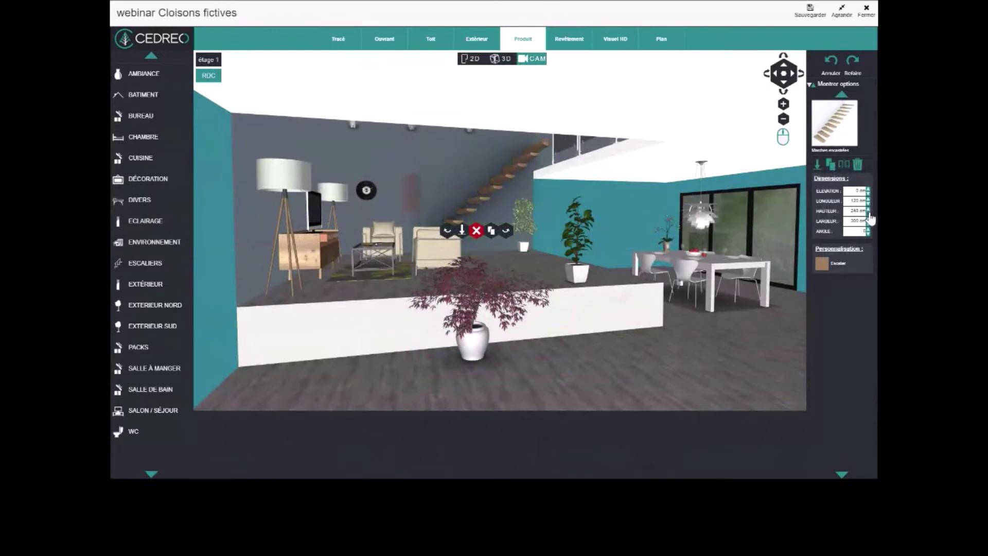
{"action": "left_click", "coordinate": [868, 213]}
{"action": "left_click", "coordinate": [868, 213]}
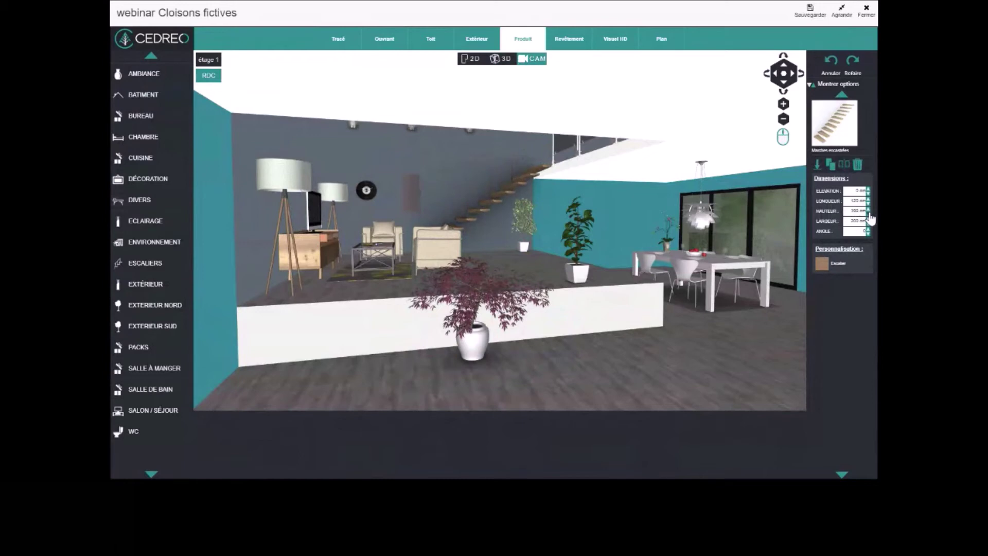
Increase the height of the Marches encastrées staircase
{"action": "left_click", "coordinate": [868, 208]}
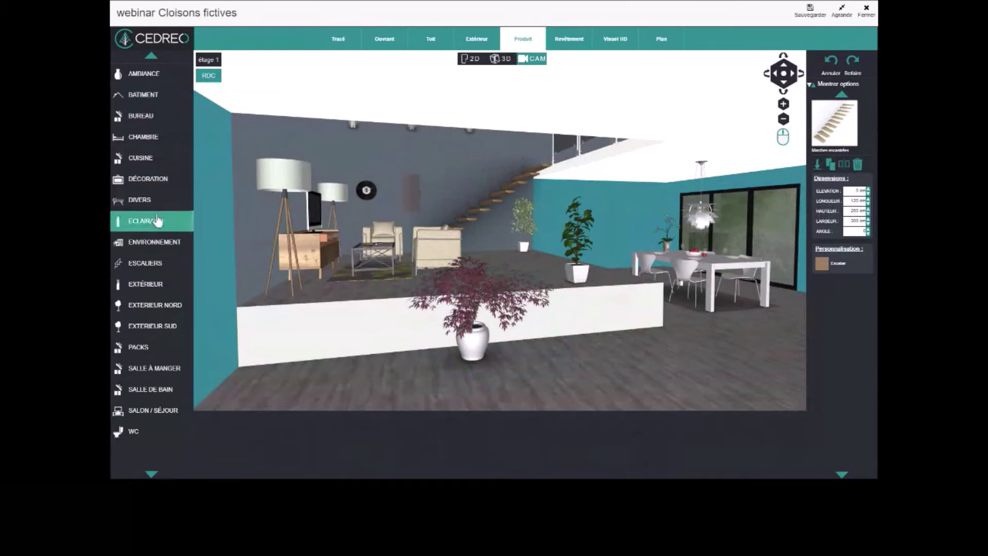
Place the straight Escalier 3 marches staircase on the lower floor in front of the raised living area
{"action": "left_click", "coordinate": [159, 263]}
{"action": "left_click", "coordinate": [222, 132]}
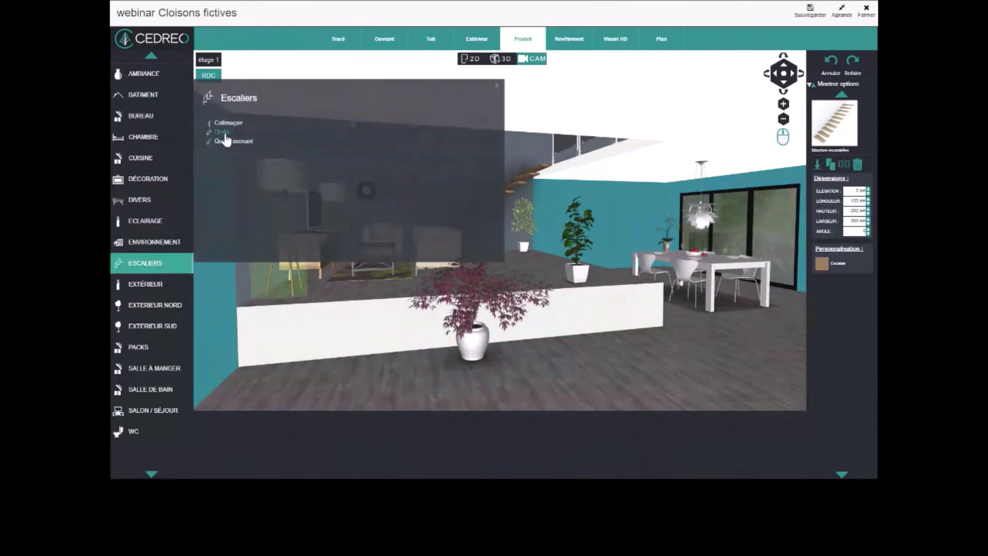
{"action": "left_click", "coordinate": [411, 444]}
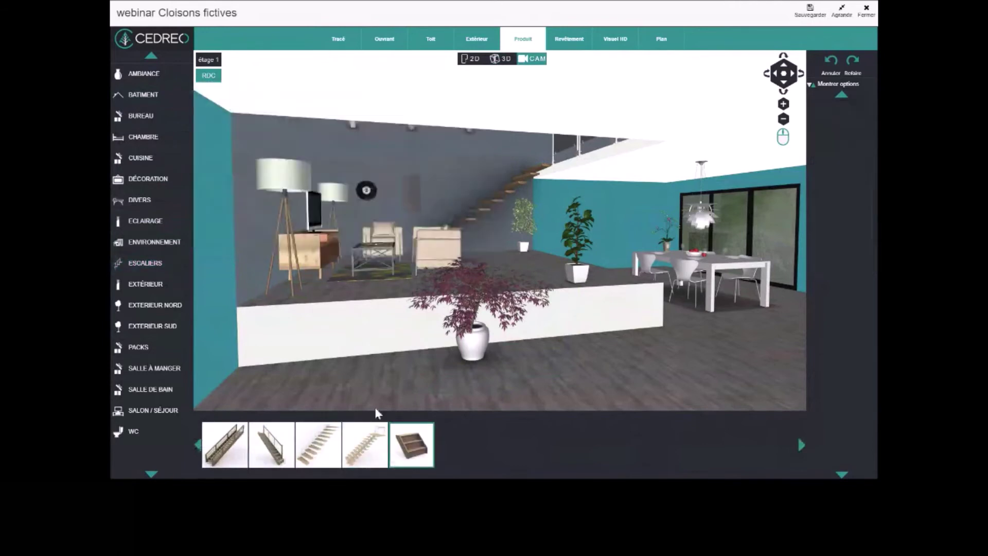
{"action": "left_click", "coordinate": [374, 393]}
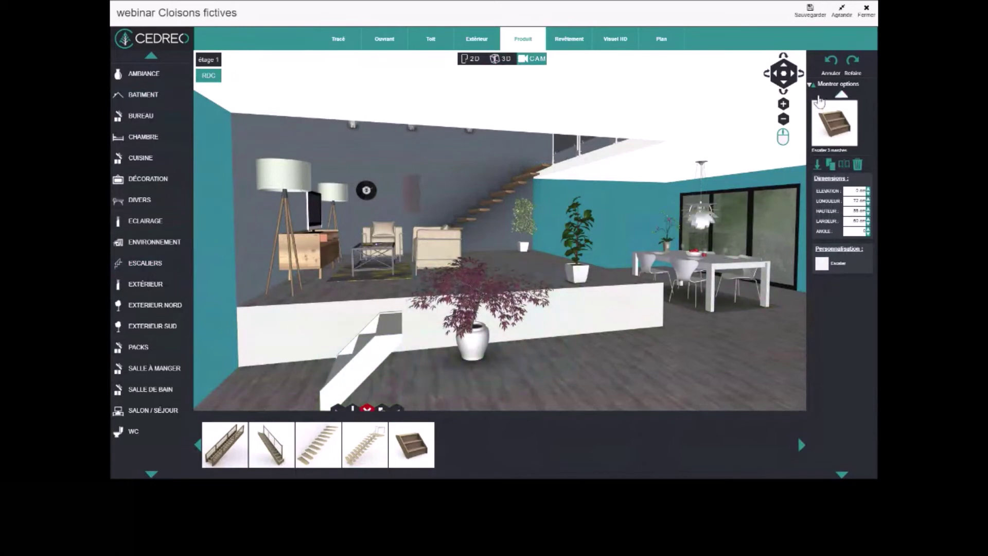
Rotate the three-step staircase to 90° and move it against the front face of the raised floor
{"action": "left_click", "coordinate": [823, 84]}
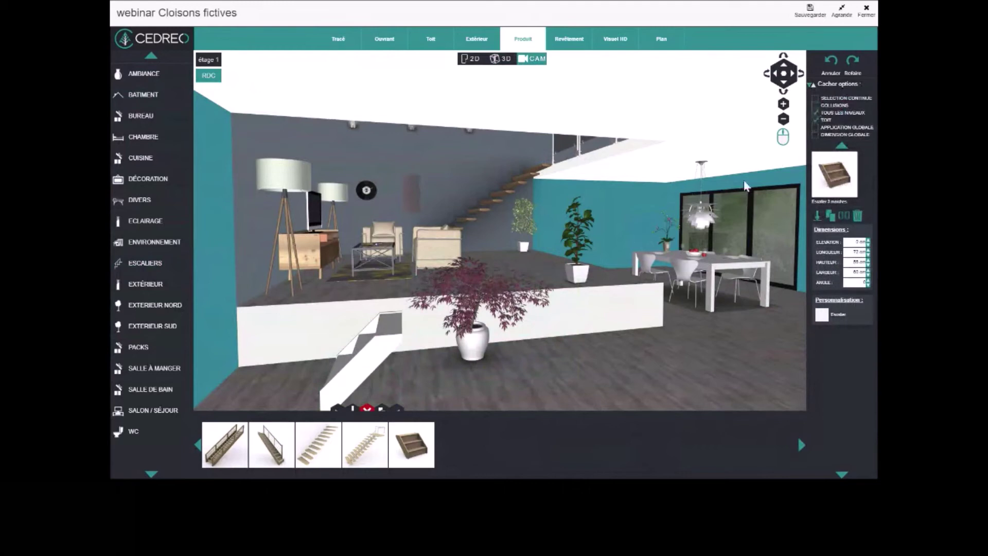
{"action": "key", "text": "space"}
{"action": "key", "text": "space"}
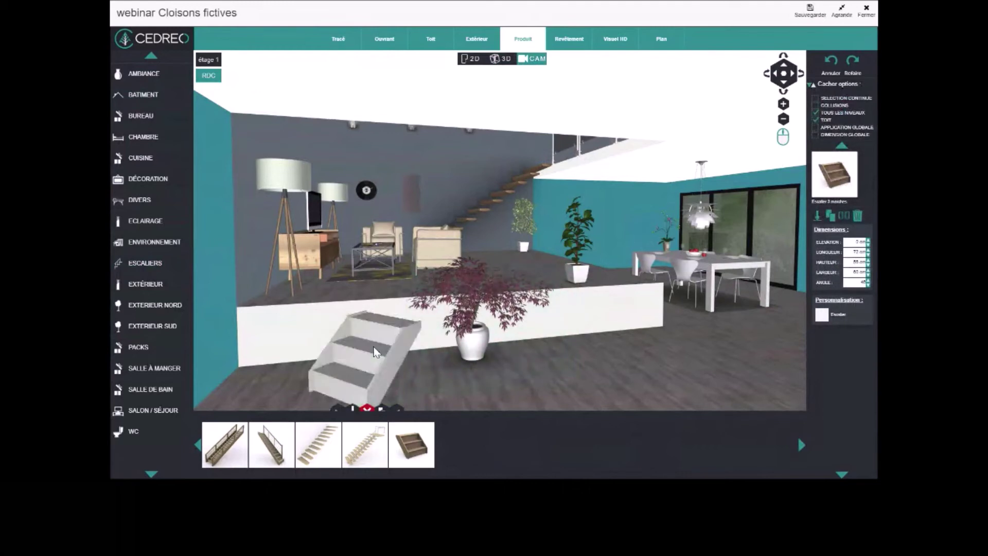
{"action": "left_click_drag", "start_coordinate": [374, 346], "coordinate": [358, 341]}
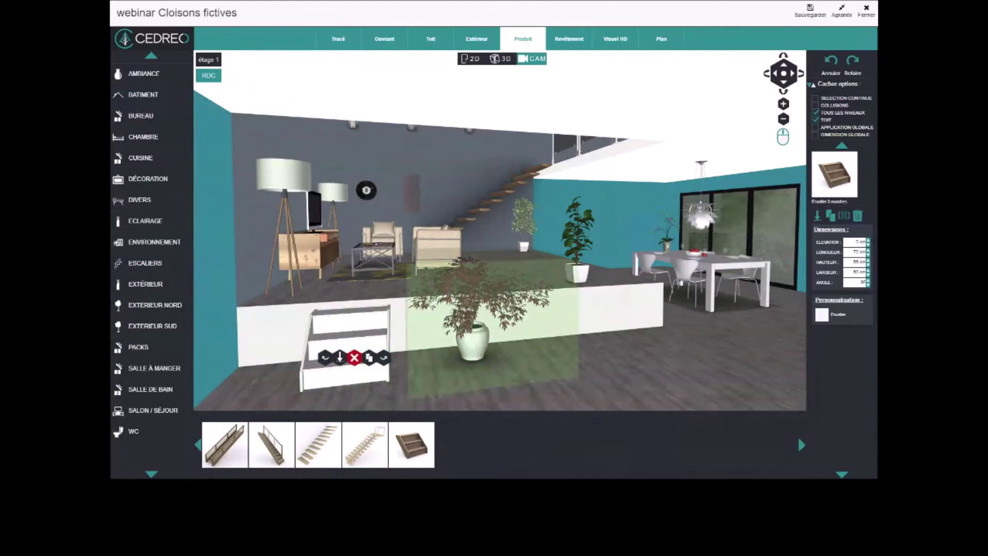
Lengthen the three-step staircase with its height set to 61 cm, and give it a light-brown wood finish
{"action": "left_click", "coordinate": [867, 249]}
{"action": "left_click", "coordinate": [867, 256]}
{"action": "left_click", "coordinate": [867, 256]}
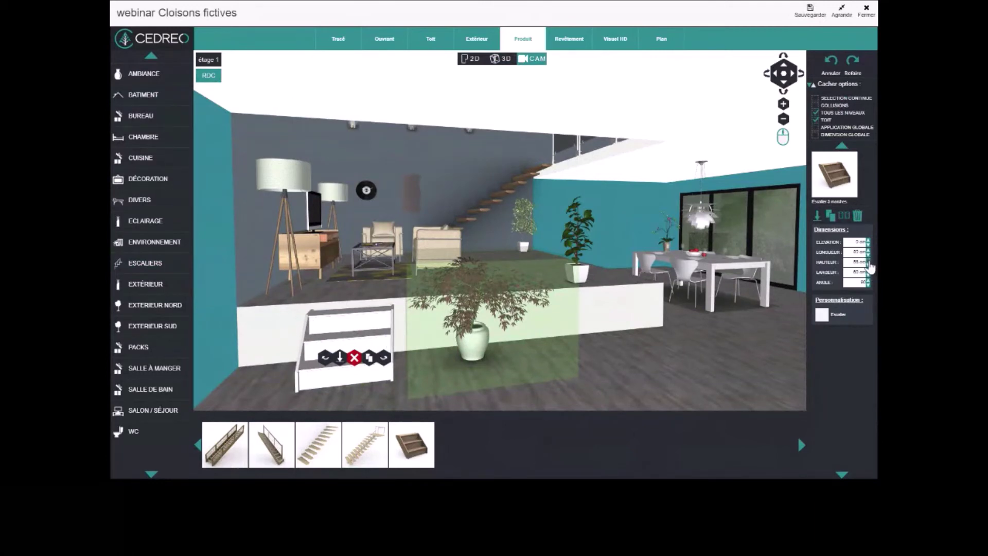
{"action": "left_click", "coordinate": [868, 260]}
{"action": "left_click", "coordinate": [868, 260]}
{"action": "left_click", "coordinate": [868, 264]}
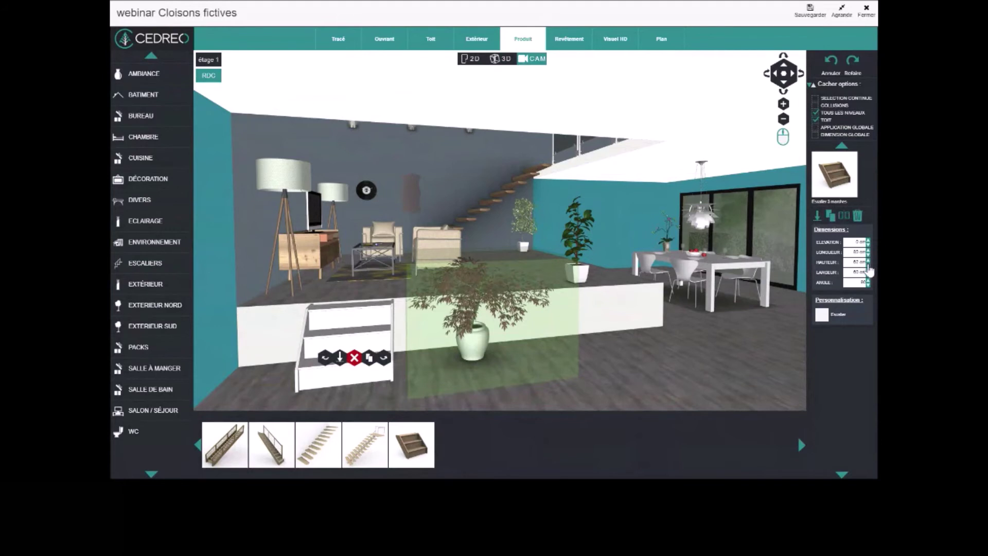
{"action": "left_click", "coordinate": [829, 312]}
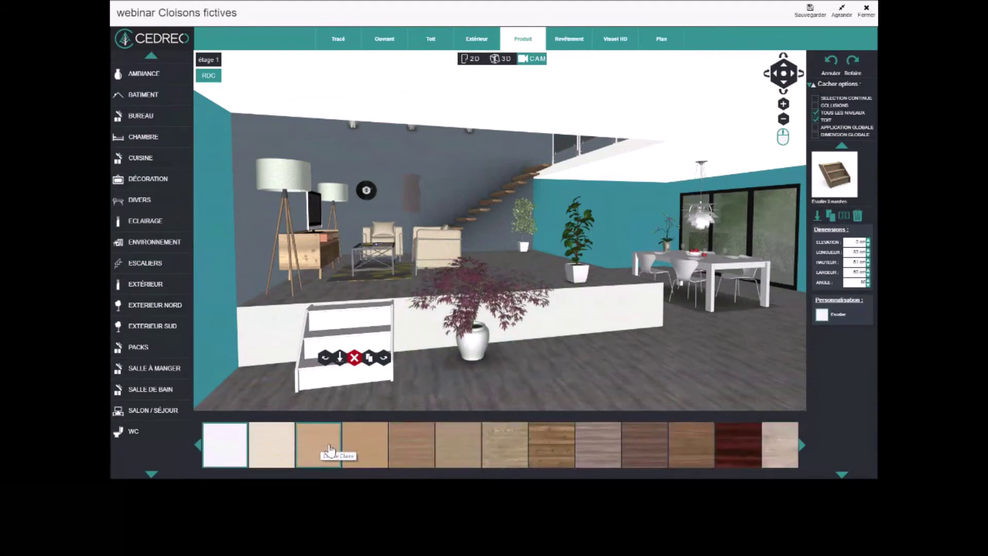
{"action": "left_click", "coordinate": [362, 443]}
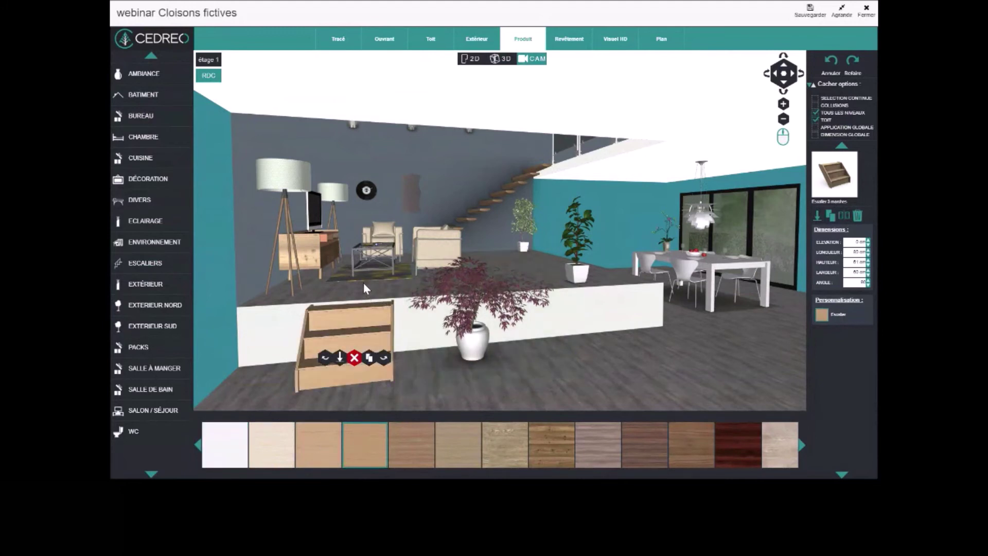
Apply the plain grey covering from the Ambiance nordique Cuisine range to the front face of the raised floor
{"action": "left_click", "coordinate": [572, 41]}
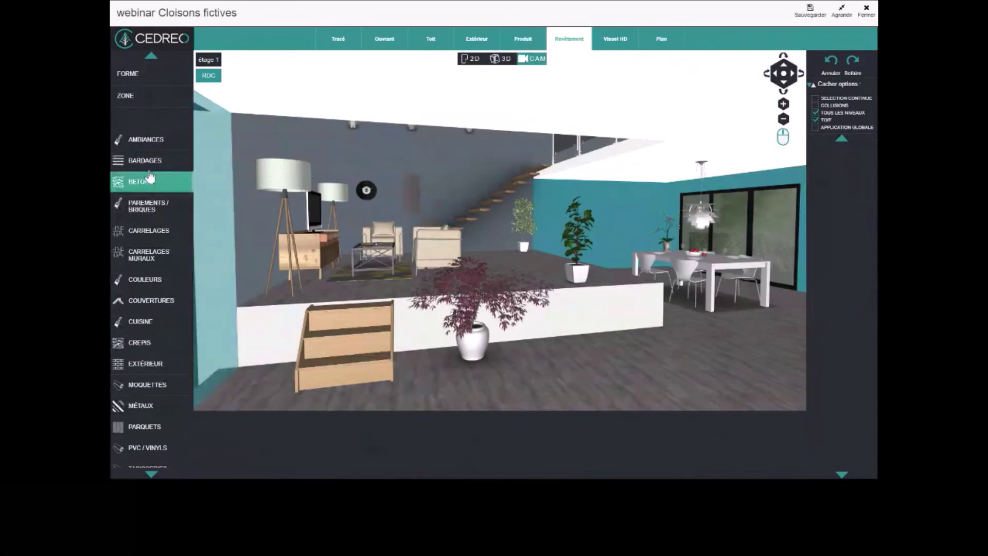
{"action": "left_click", "coordinate": [150, 144]}
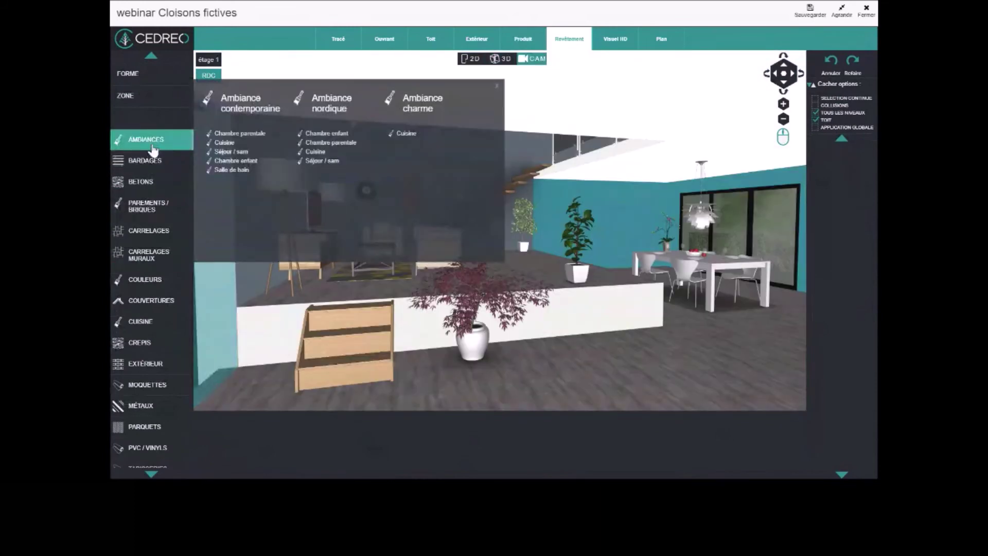
{"action": "left_click", "coordinate": [307, 153]}
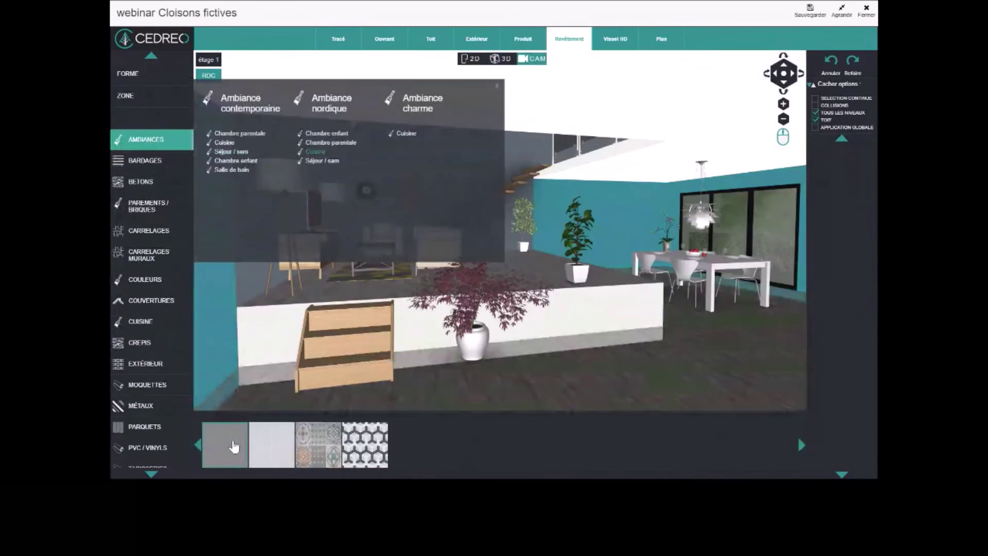
{"action": "left_click", "coordinate": [556, 323]}
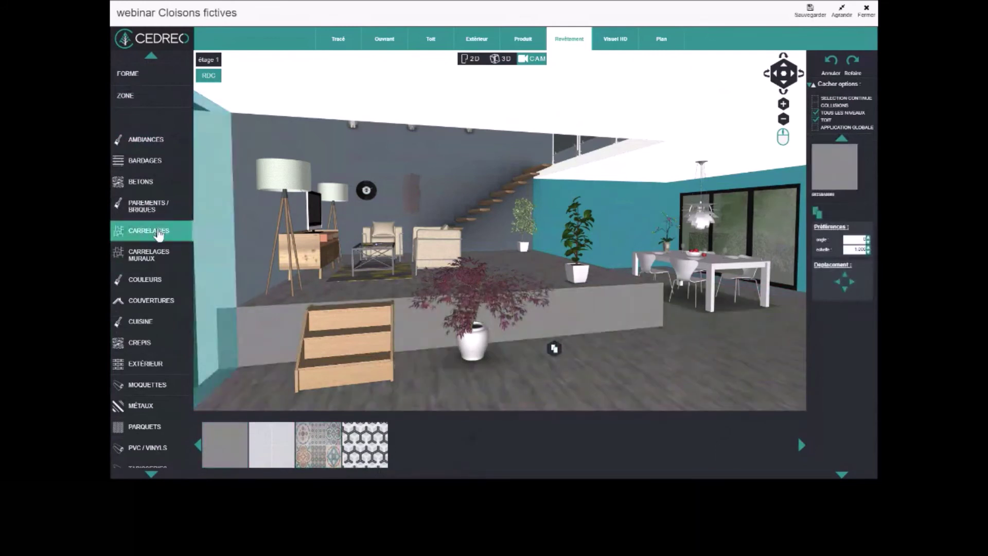
Cover the raised living-area floor with Chêne Français Pale from the Ambiance contemporaine Séjour / sam range
{"action": "left_click", "coordinate": [156, 147]}
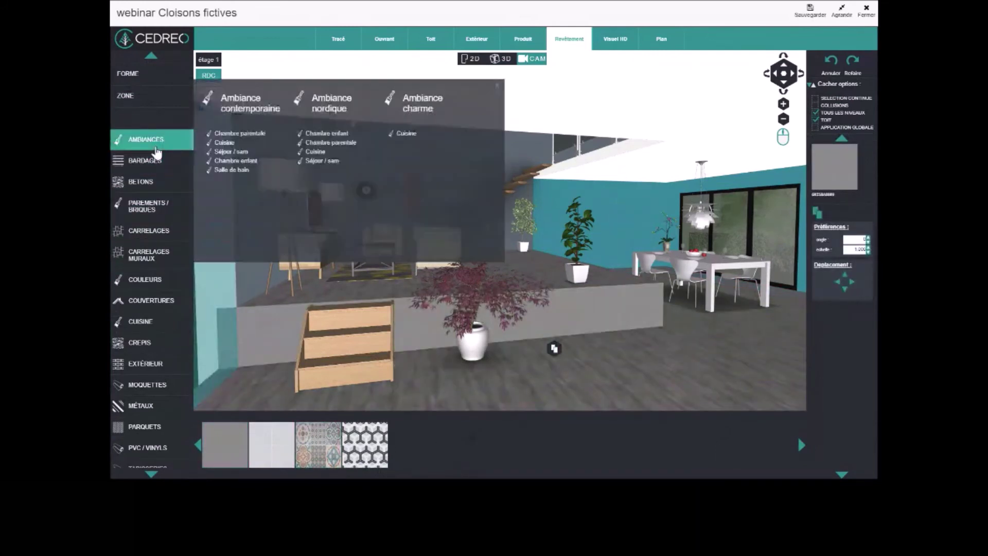
{"action": "left_click", "coordinate": [219, 153]}
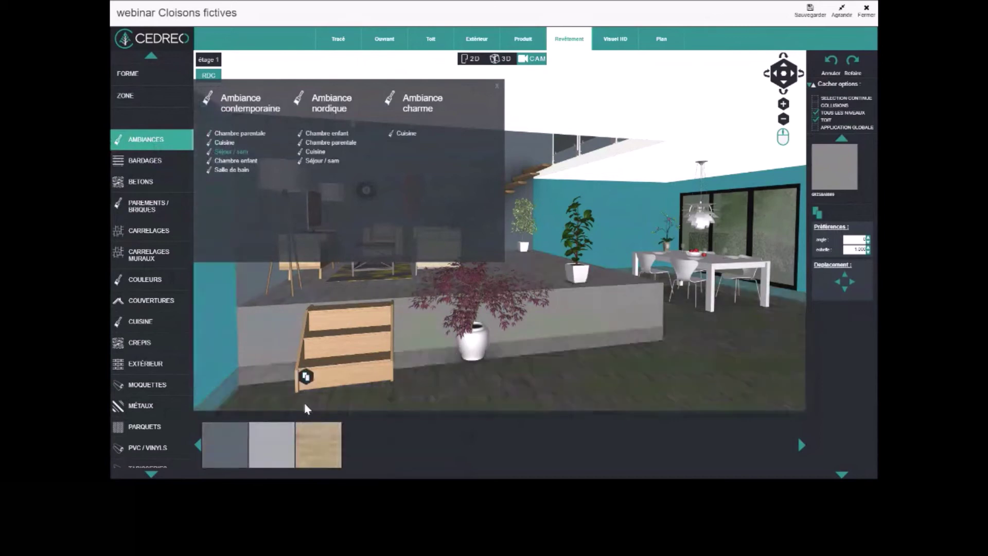
{"action": "left_click", "coordinate": [317, 446]}
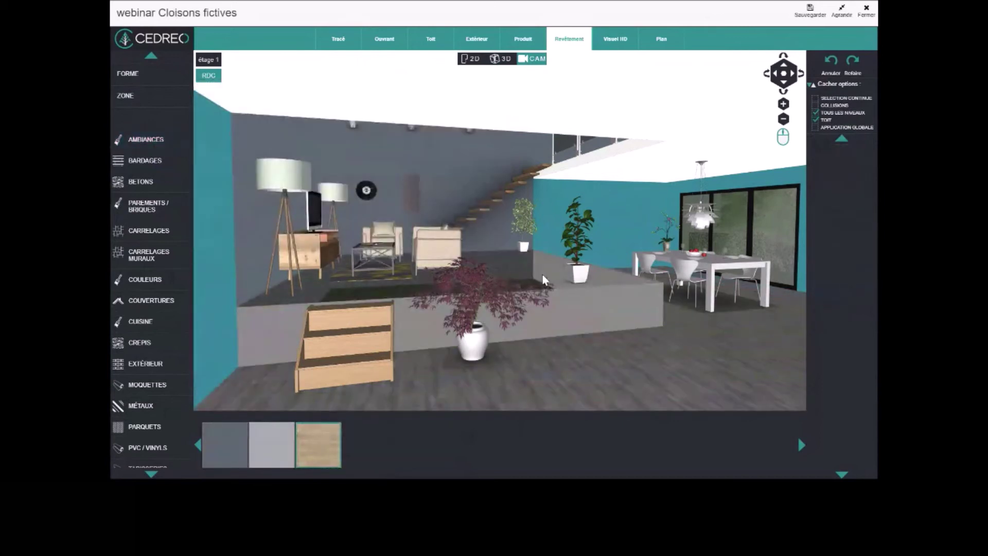
{"action": "left_click", "coordinate": [538, 288]}
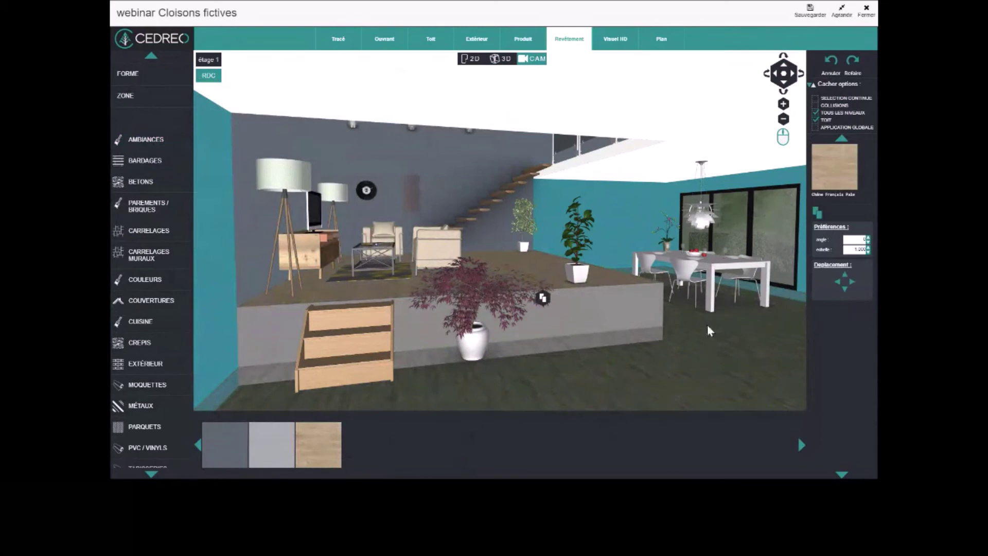
View the raised living area from farther back, and examine the Mezzanine + interniveaux render full screen in Photos before closing it
{"action": "left_click", "coordinate": [784, 84]}
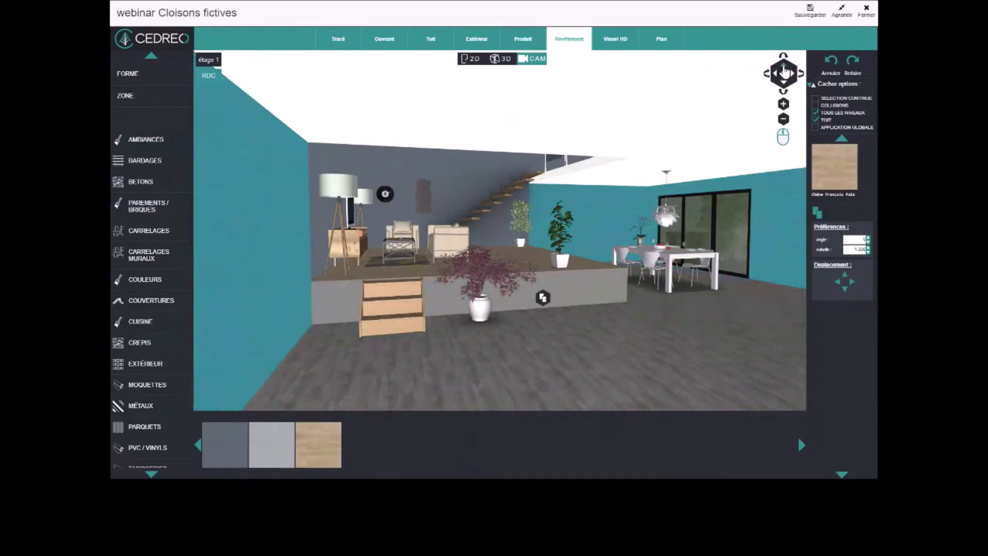
{"action": "left_click_drag", "start_coordinate": [784, 71], "coordinate": [783, 71]}
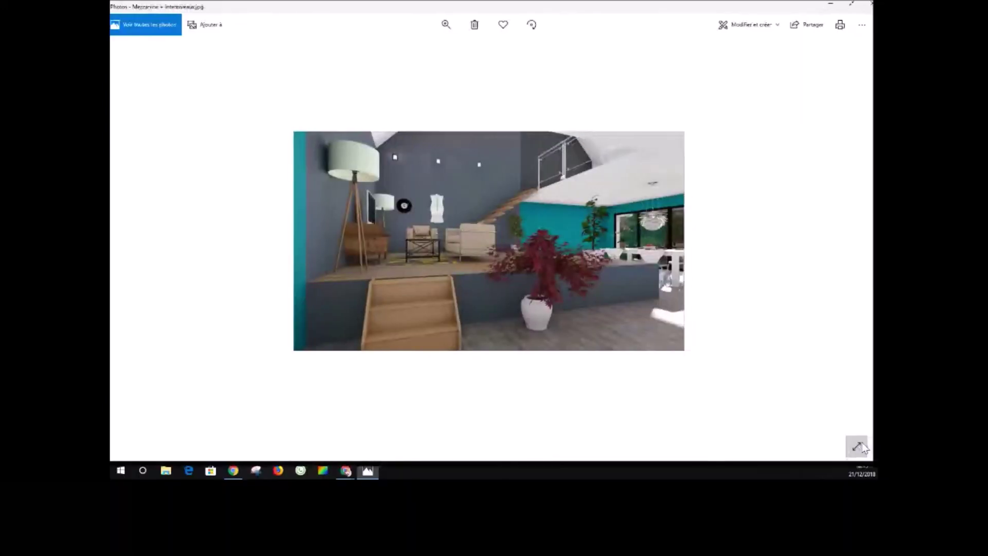
{"action": "left_click", "coordinate": [857, 446]}
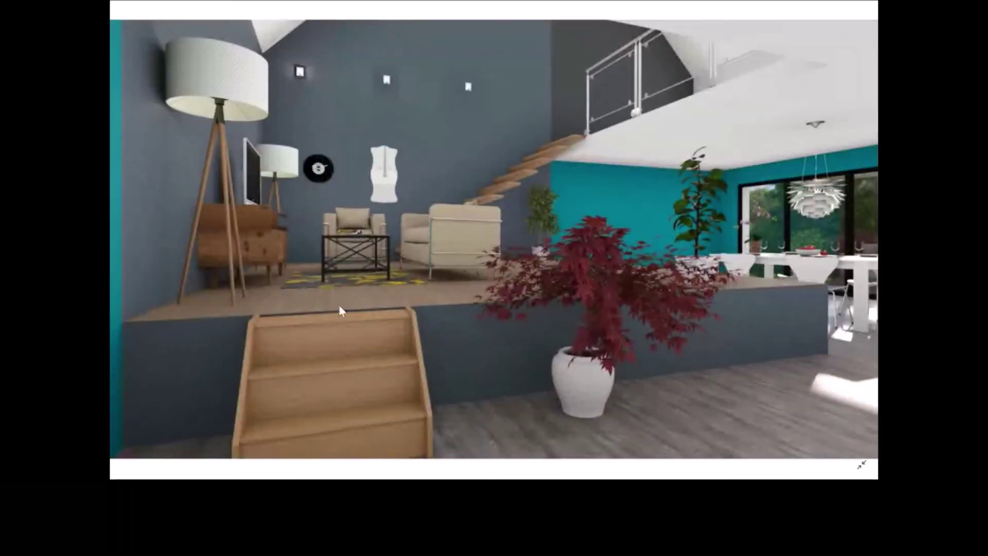
{"action": "left_click", "coordinate": [861, 467]}
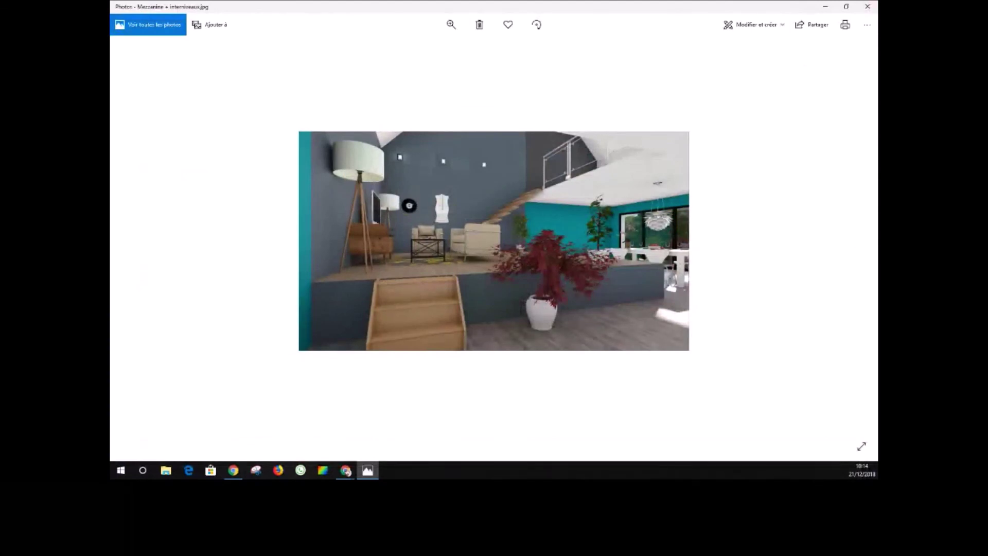
{"action": "left_click", "coordinate": [868, 8]}
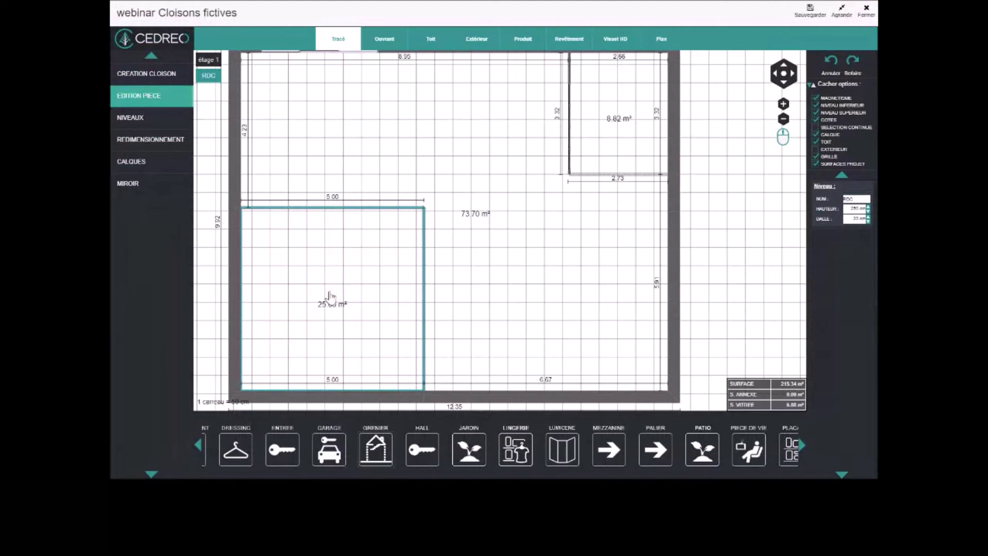
Select the 25.03 m² corner area in the RDC room editing to examine its settings and position in the floor plan
{"action": "left_click", "coordinate": [332, 297]}
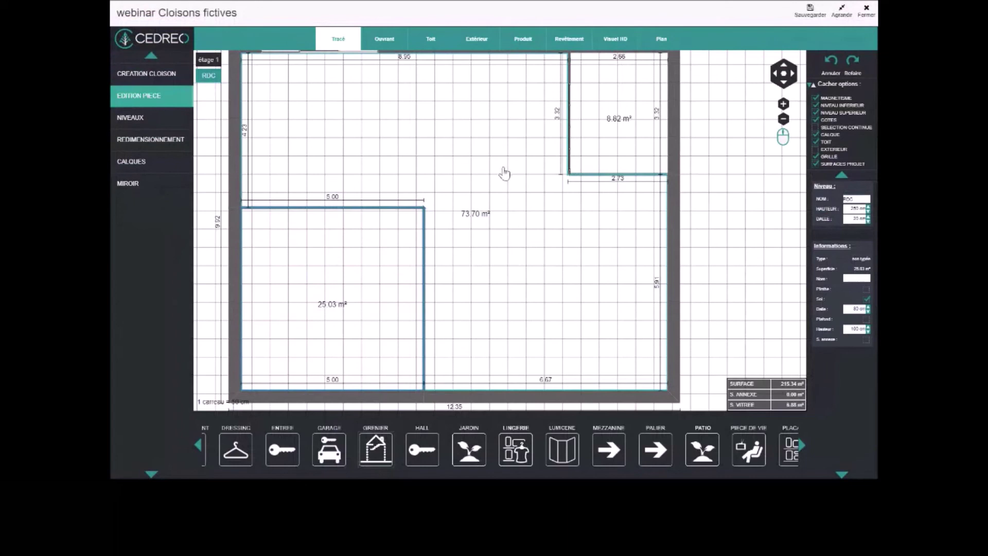
{"action": "scroll", "coordinate": [475, 194], "scroll_direction": "down", "scroll_amount": 1}
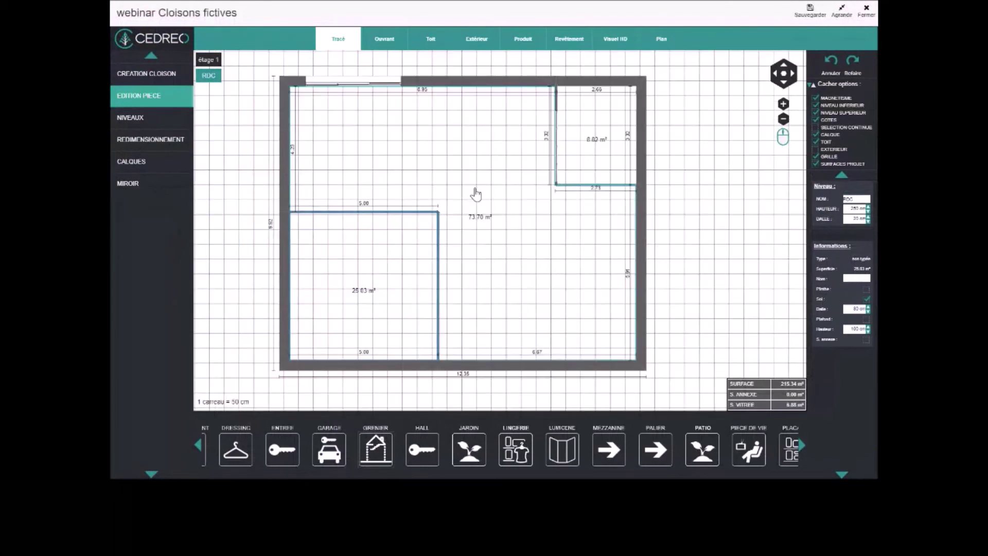